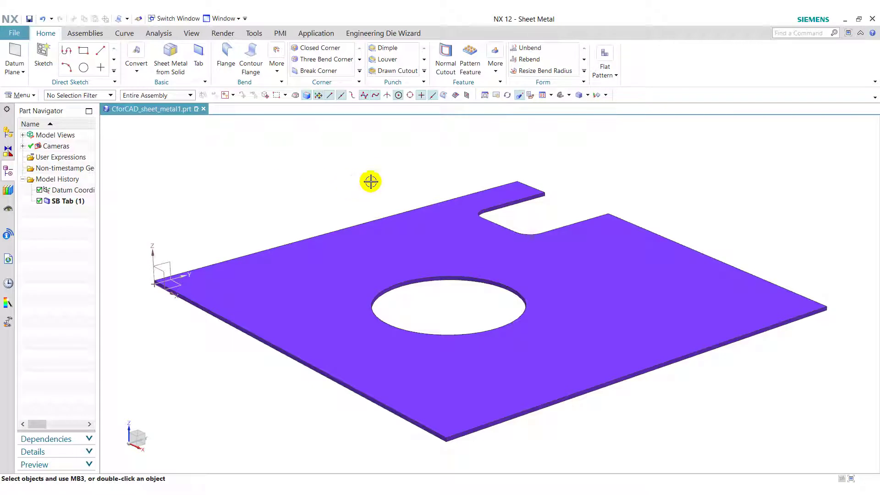
Start a Secondary Contour Flange with a sketched section, taking the tangent edges of the rounded notch as the sketch path.
left_click(251, 62)
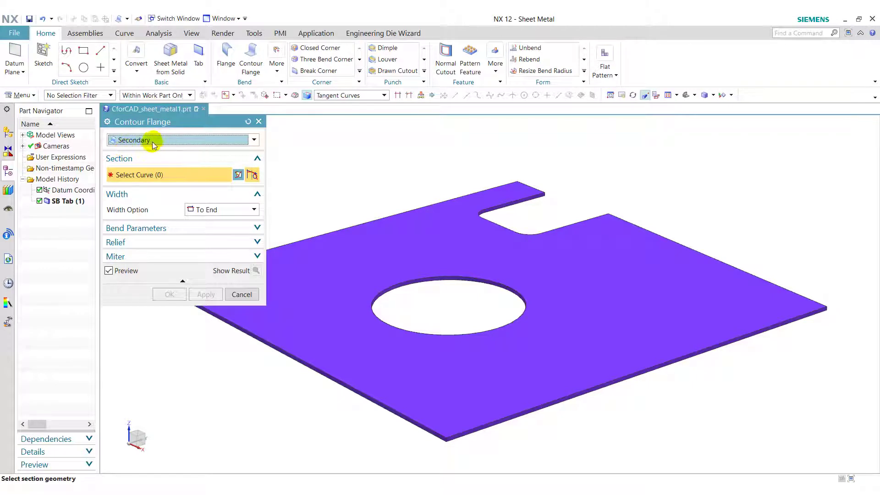
left_click(215, 140)
left_click(238, 161)
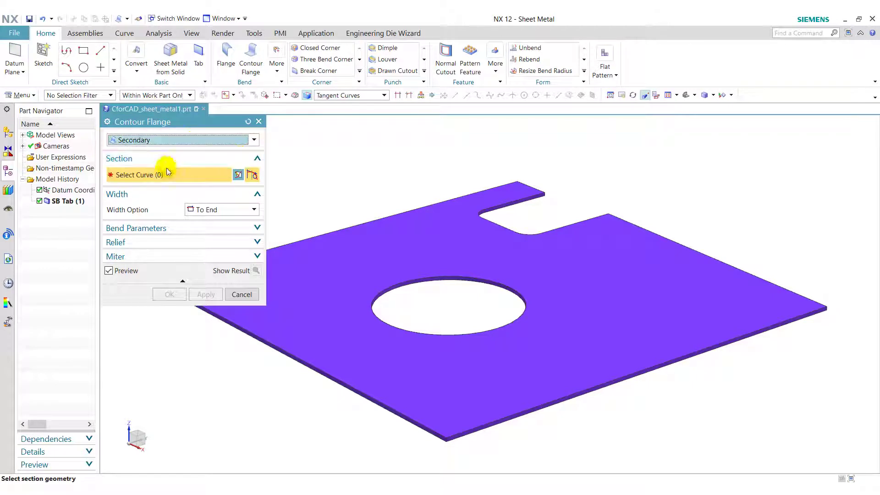
left_click(238, 175)
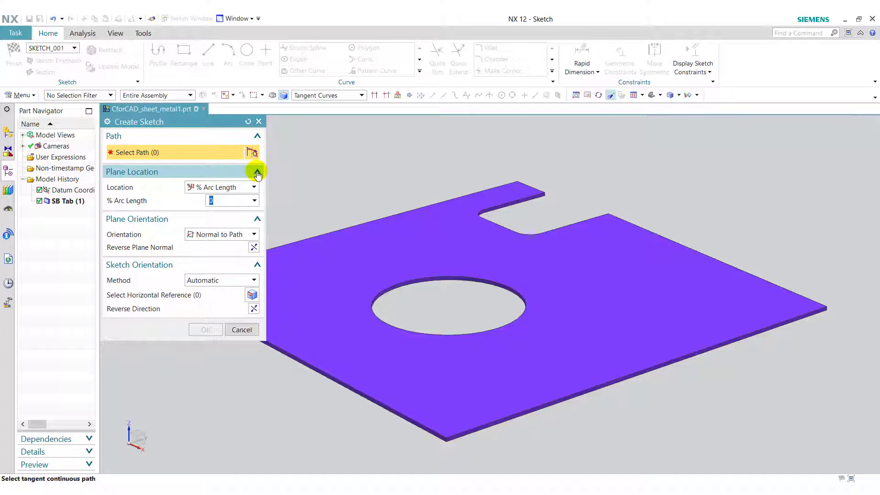
scroll(522, 202, "up", 4)
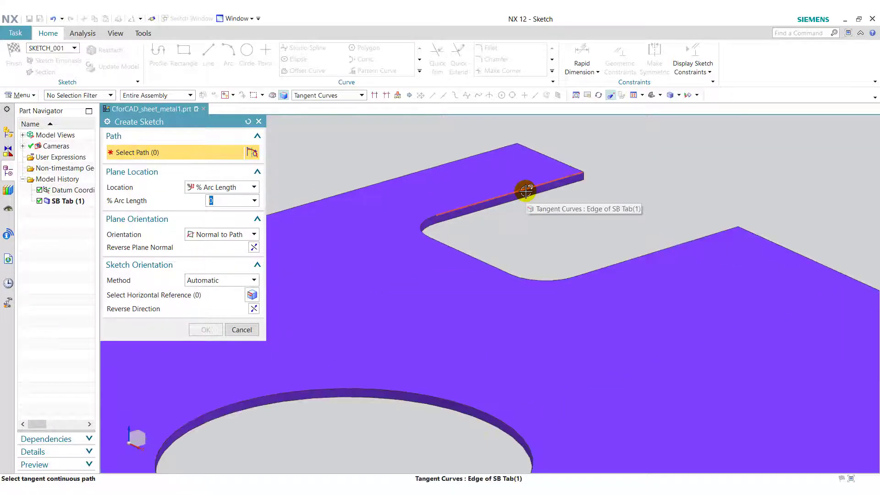
left_click(538, 188)
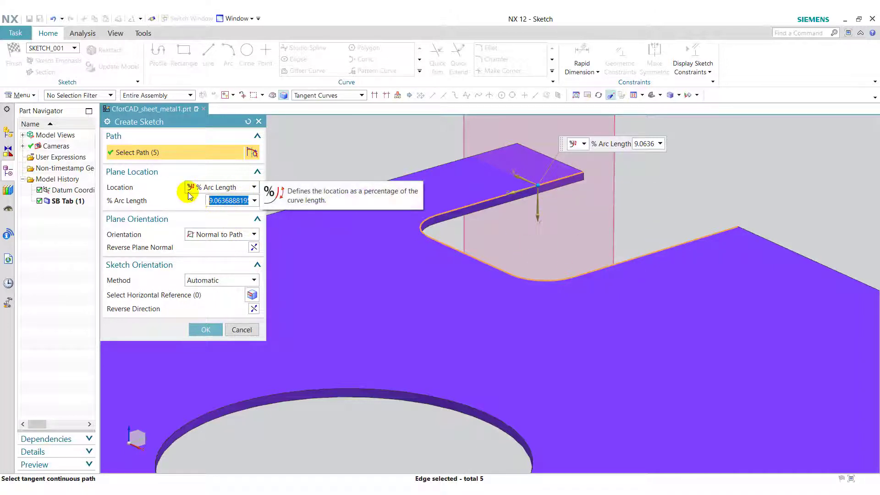
Place the sketch plane at 0 % Arc Length on the path, reverse the plane normal and enter the sketch.
left_click(254, 188)
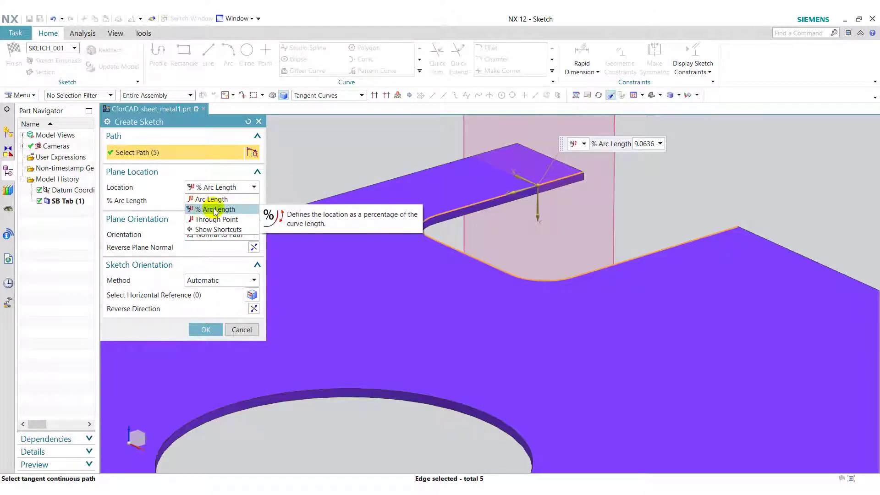
left_click(200, 209)
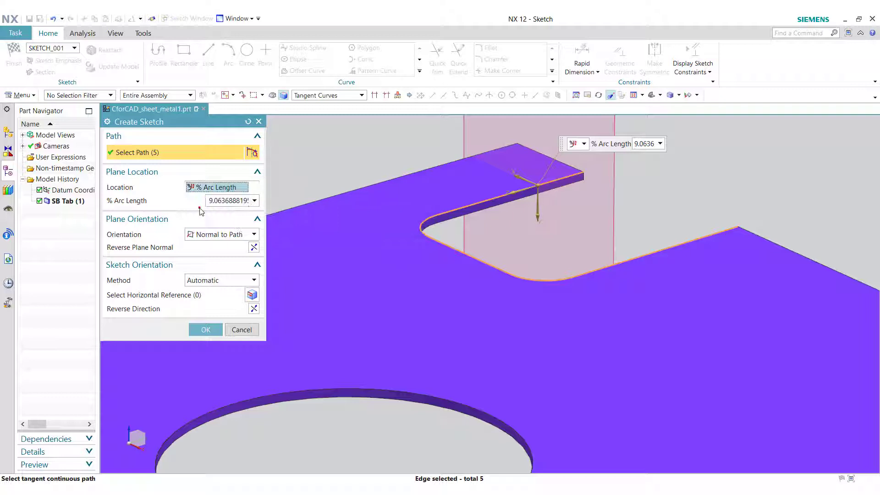
double_click(223, 201)
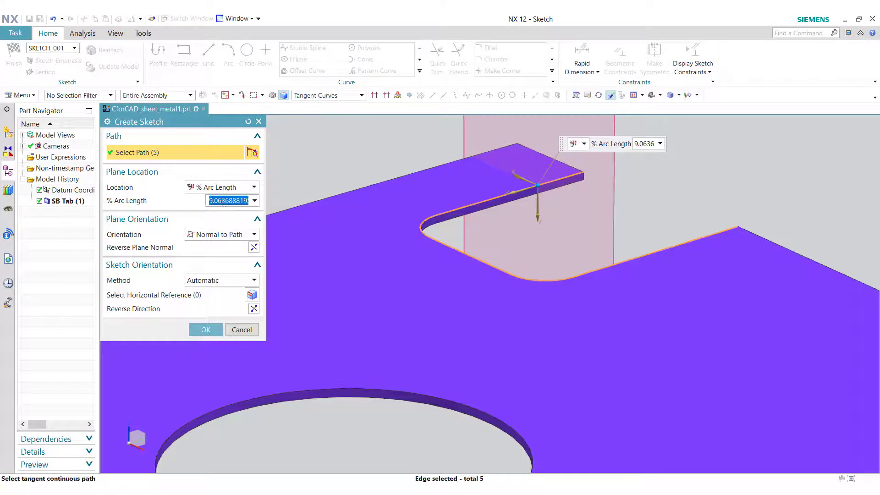
type("0")
key("Return")
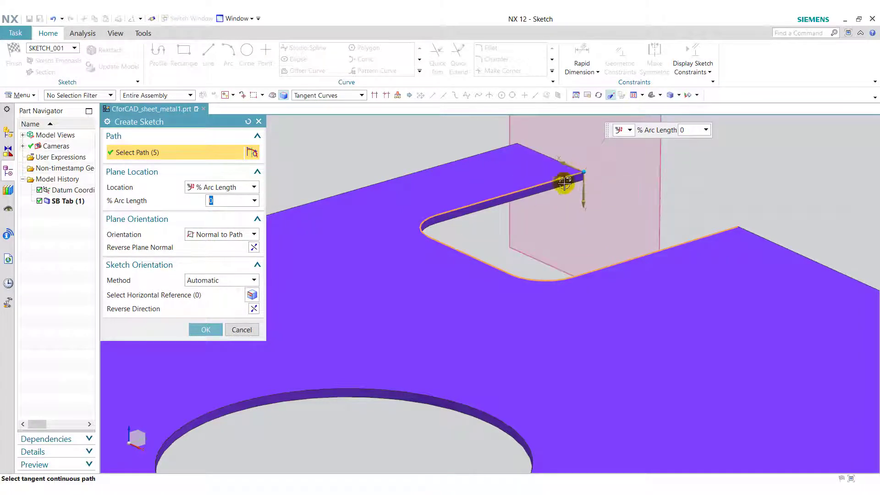
left_click(251, 247)
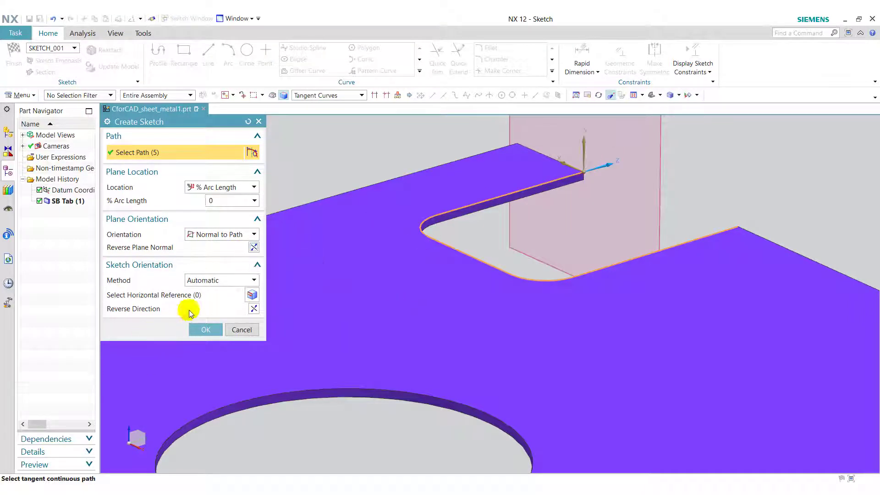
left_click(206, 330)
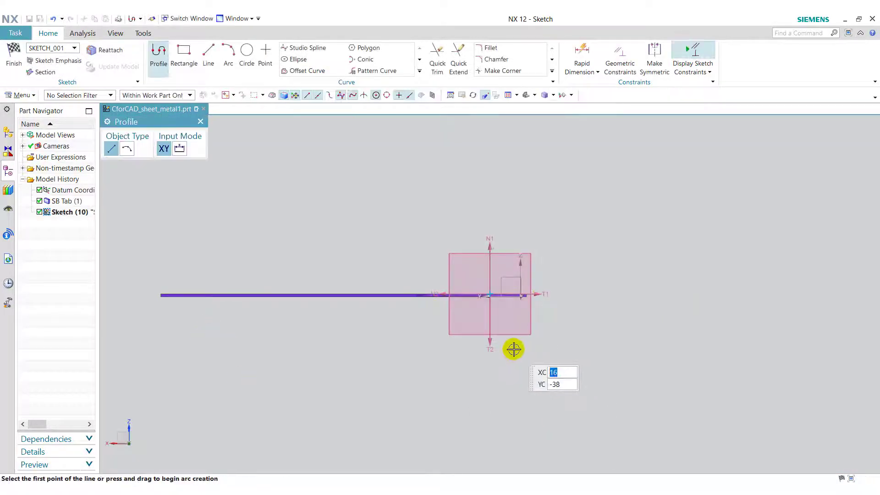
Sketch an inclined line about 5.5 mm long at about 121° from the path's start point, followed by a horizontal line about 5.5 mm long.
scroll(490, 293, "up", 4)
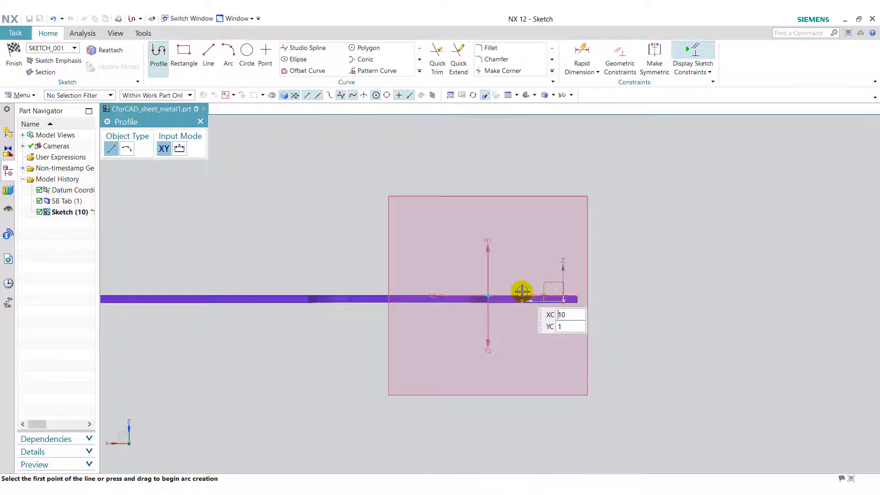
scroll(519, 298, "up", 4)
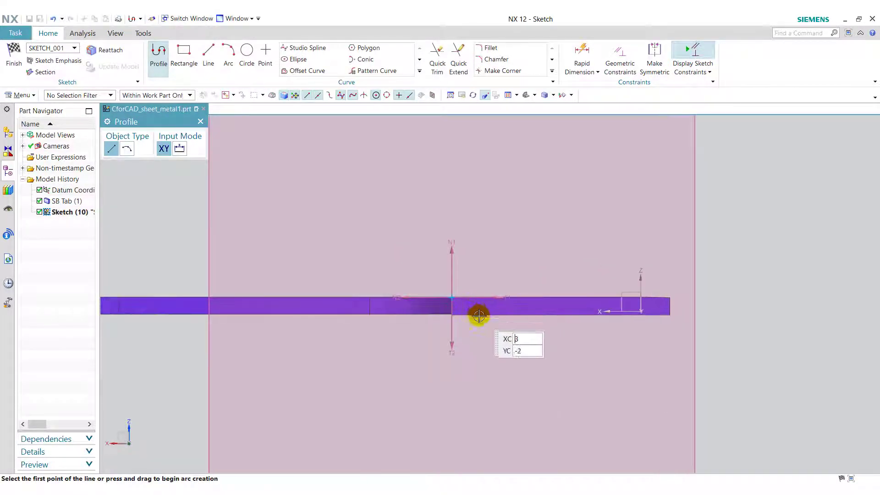
left_click(451, 297)
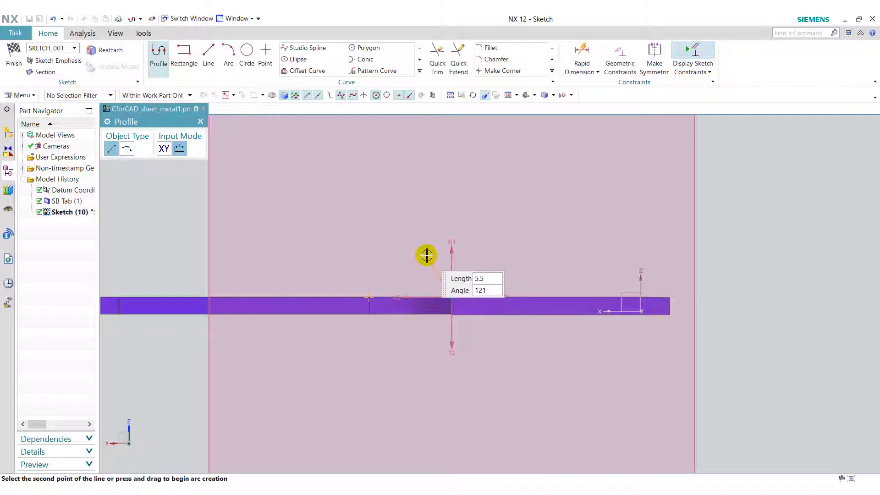
left_click(426, 256)
left_click(476, 257)
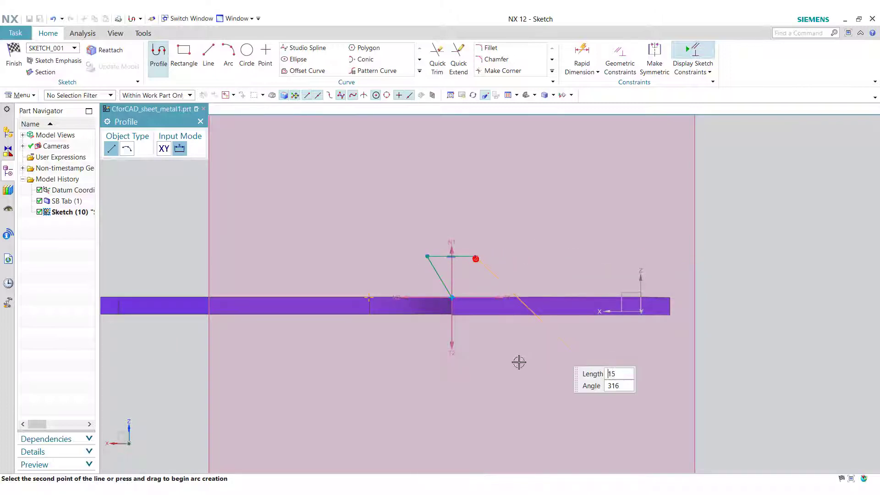
left_click(201, 122)
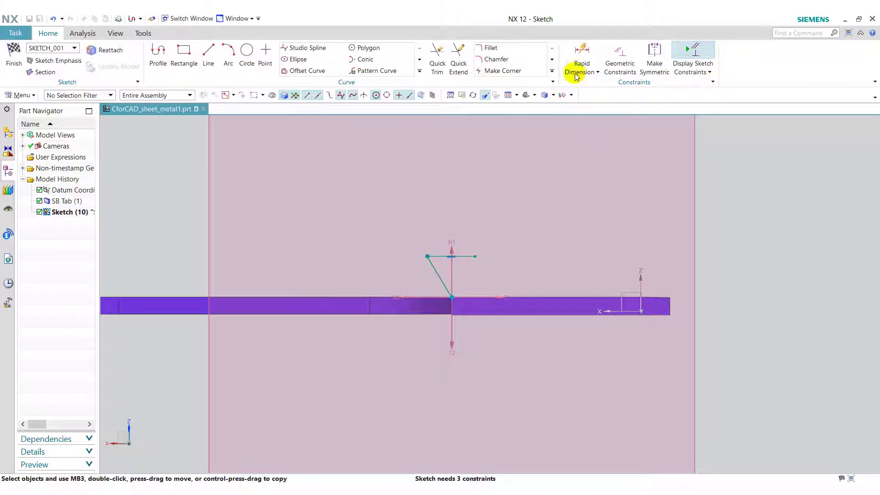
Dimension the profile's horizontal line to 6 mm and its inclined line to 8 mm.
left_click(582, 56)
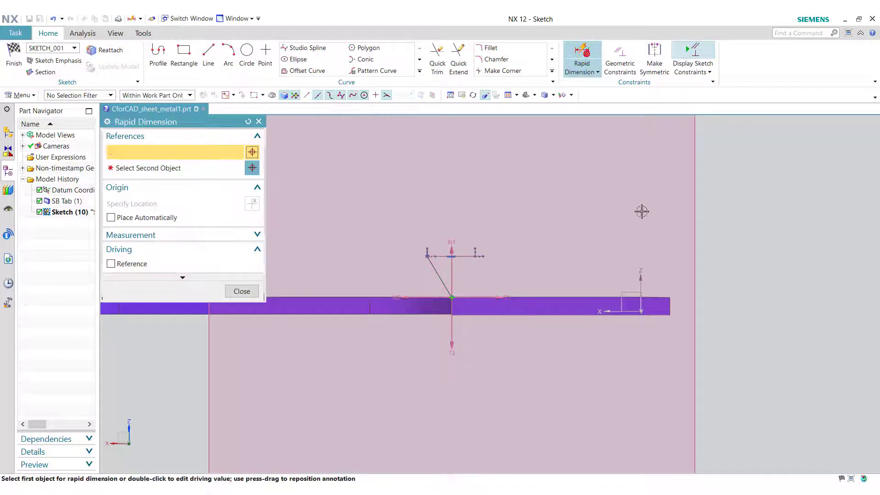
left_click(462, 256)
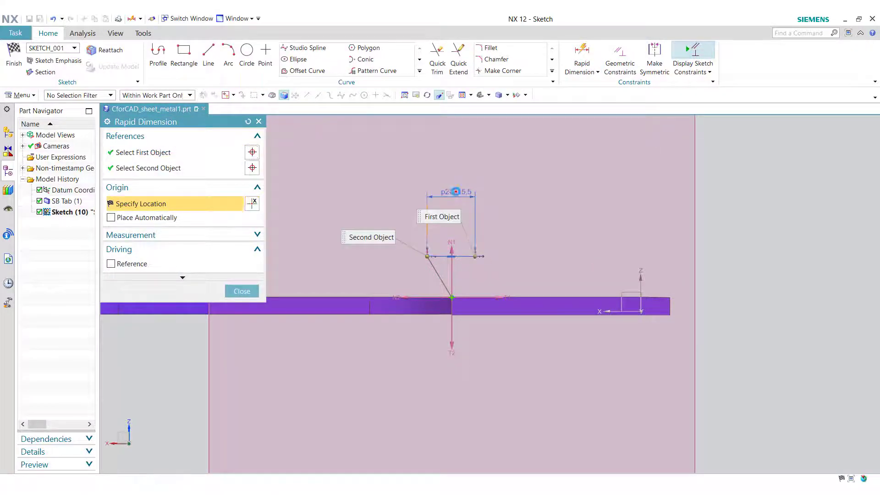
left_click(456, 192)
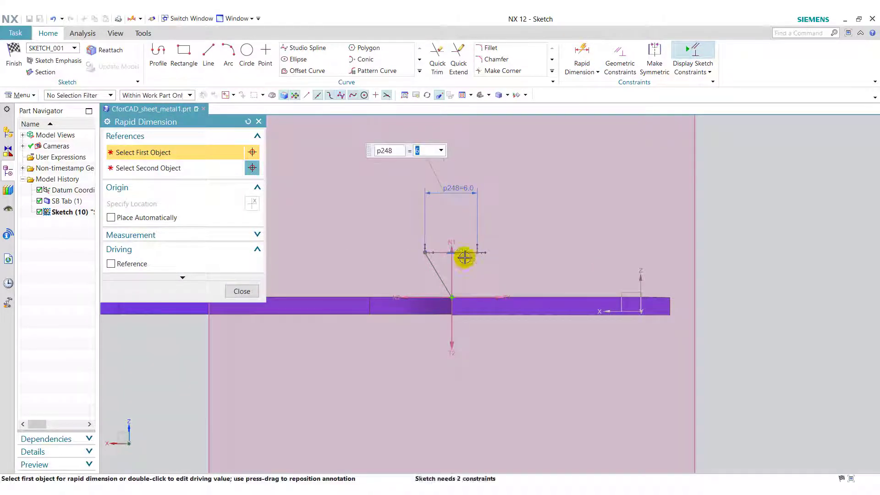
left_click(431, 264)
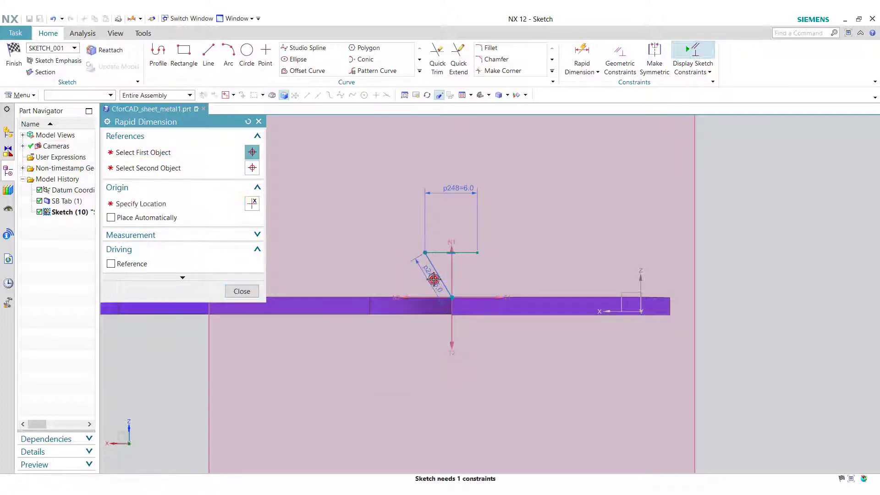
left_click(433, 279)
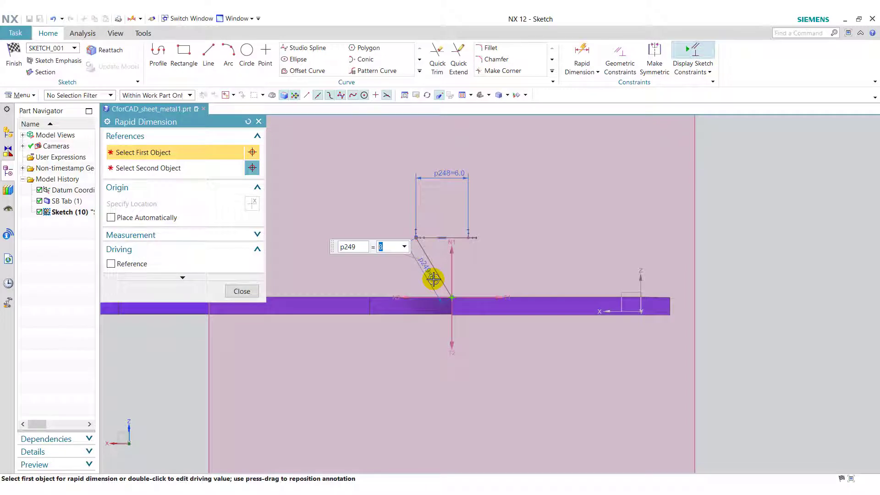
Dimension the angle between the inclined line and the plate's horizontal surface to 135° and finish the sketch.
left_click(445, 280)
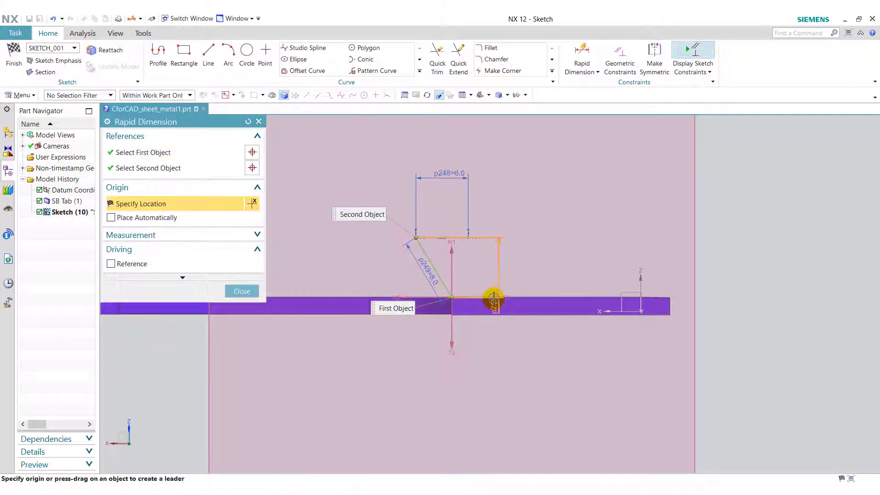
left_click(491, 299)
left_click(484, 266)
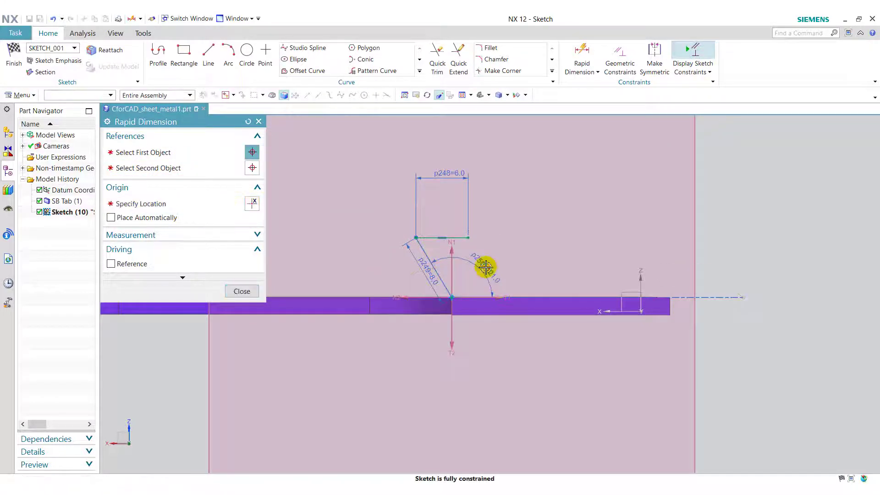
type("135")
key("Return")
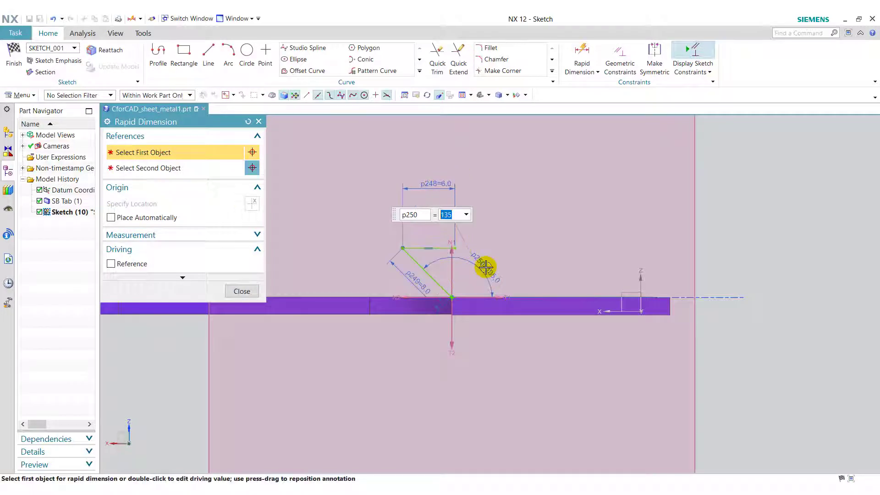
left_click(241, 291)
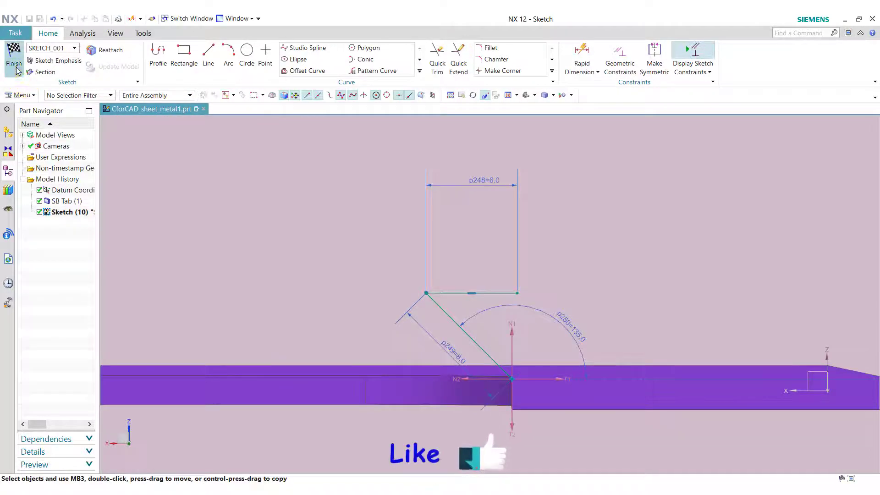
left_click(14, 58)
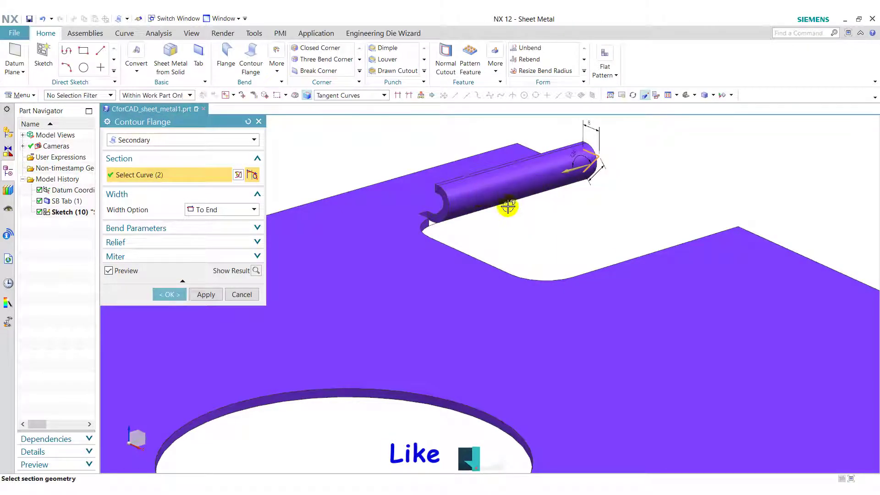
Try the Finite width option on the contour flange, shortening its width to 40 mm.
left_click(213, 210)
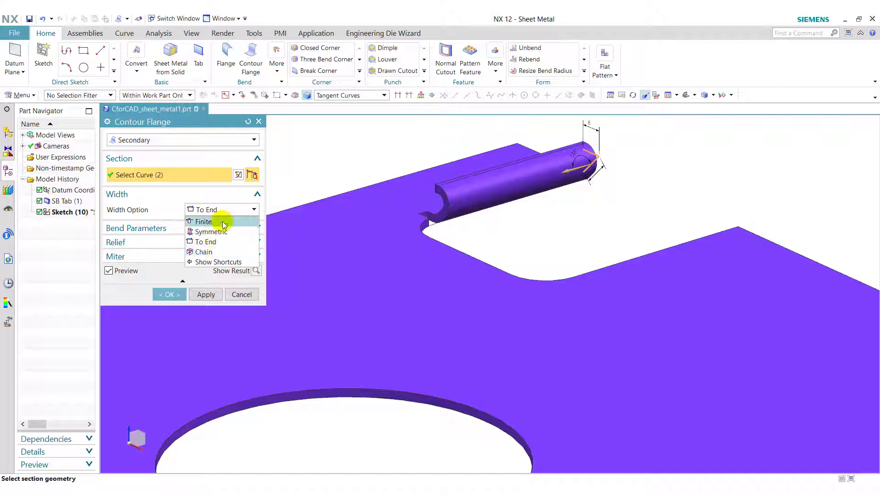
left_click(224, 223)
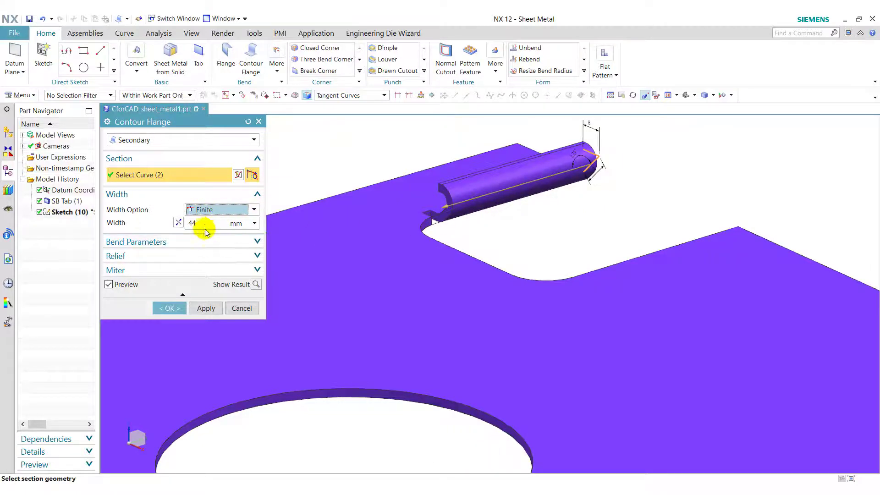
left_click_drag(444, 208, 384, 258)
Try the Symmetric width option on the contour flange, and return it to To End.
left_click(222, 210)
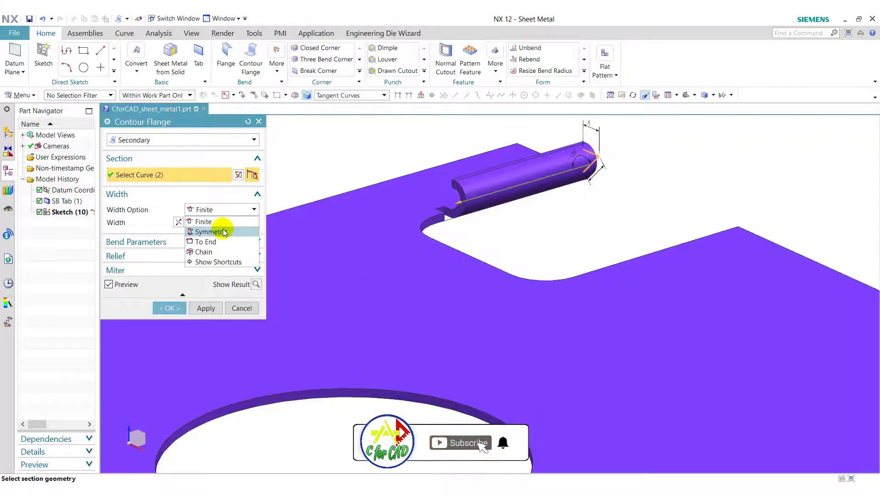
left_click(209, 231)
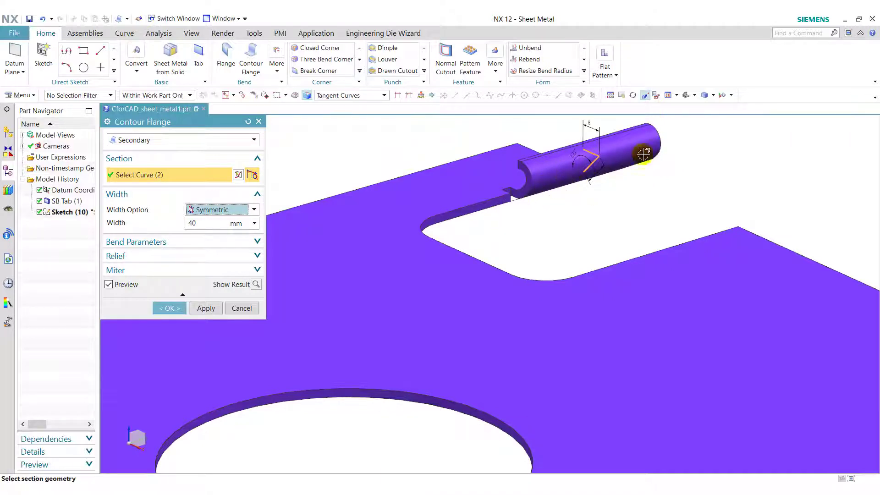
left_click(248, 214)
left_click(248, 214)
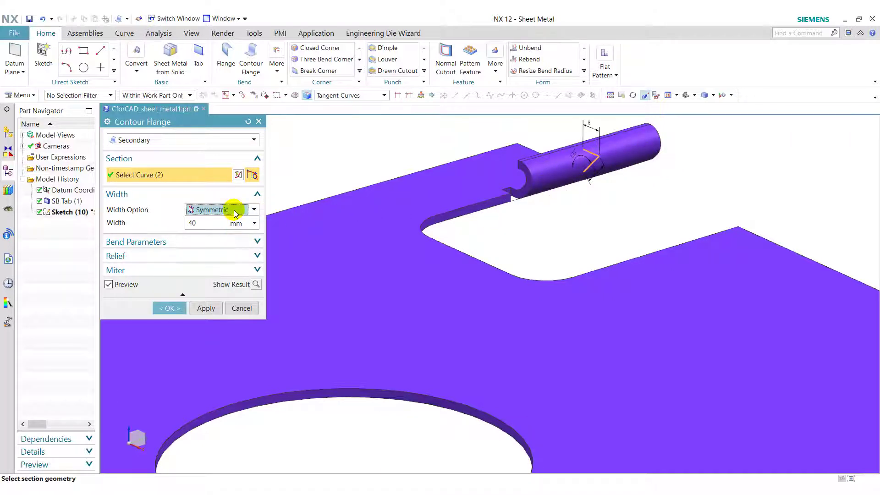
left_click(234, 211)
left_click(228, 241)
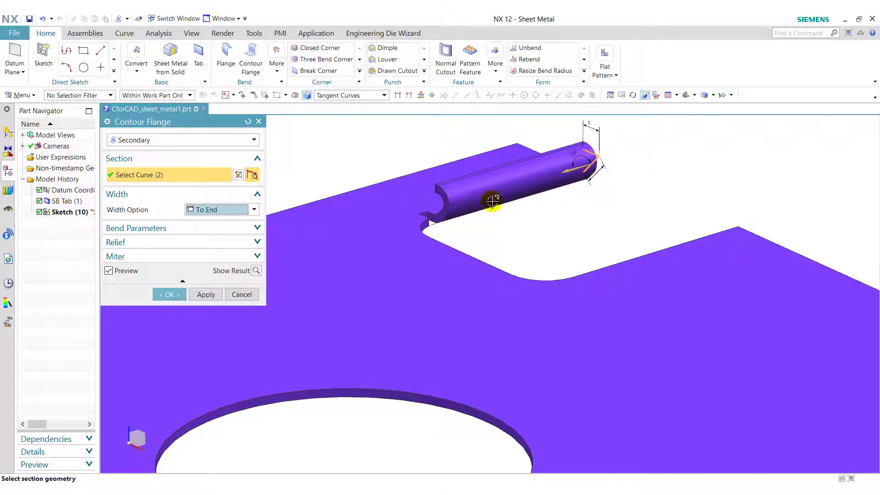
Set the contour flange's width option to Chain, select the tangent edge chain around the notch, and create the flange.
left_click(221, 211)
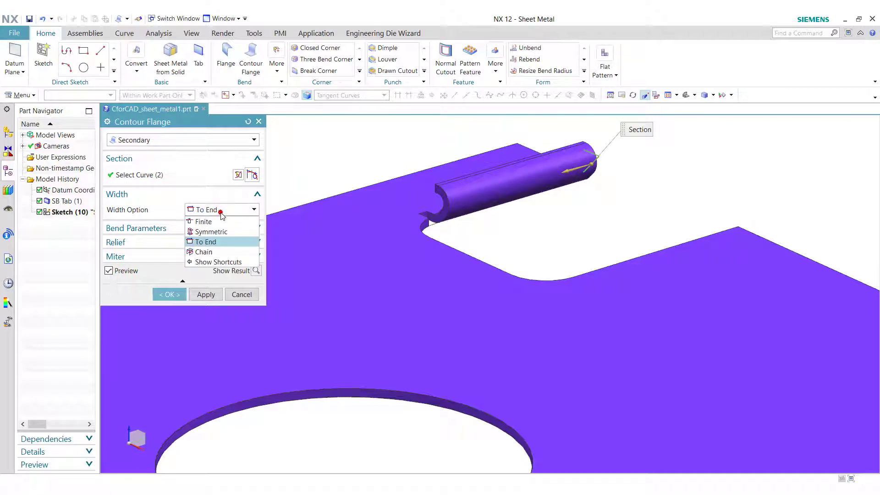
left_click(211, 252)
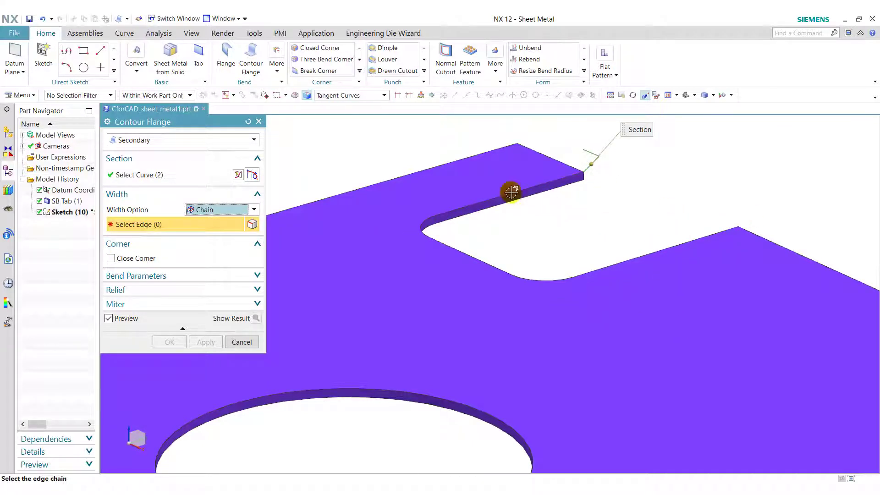
left_click(360, 96)
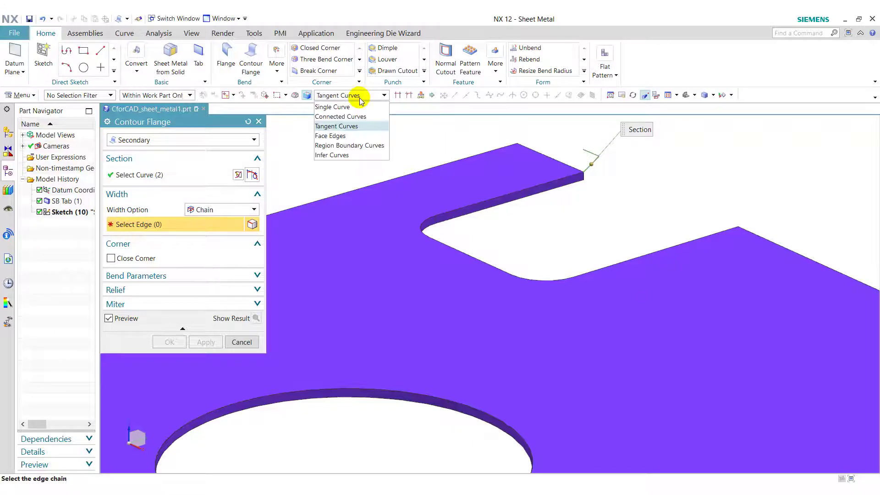
left_click(359, 97)
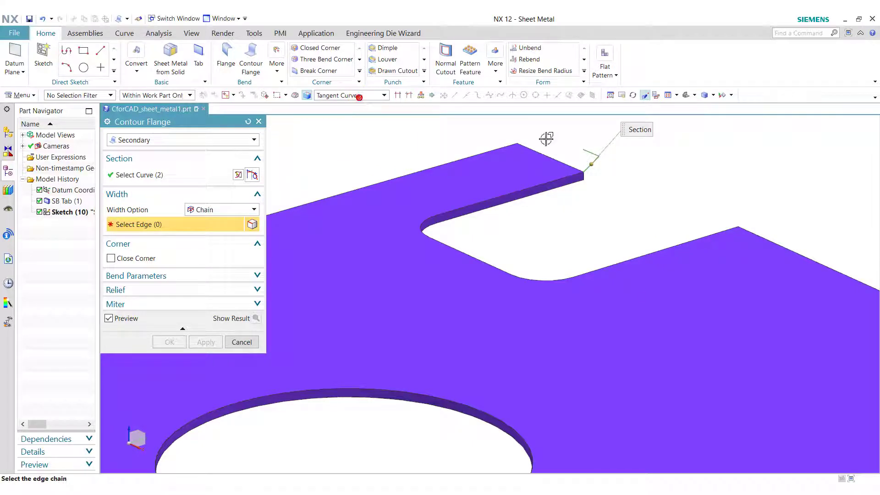
left_click(516, 191)
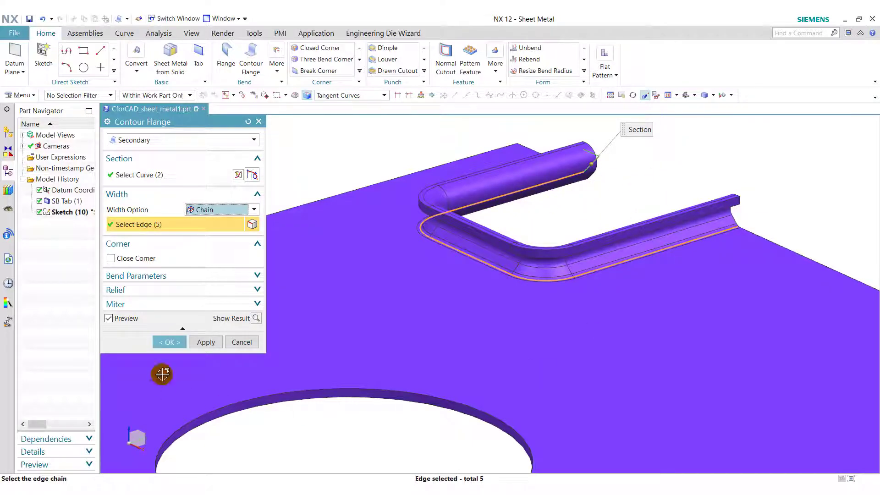
left_click(168, 342)
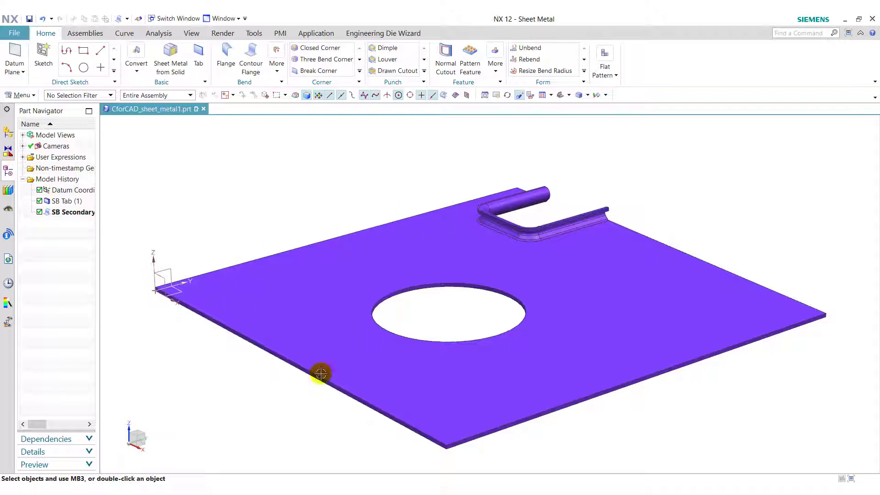
Begin another contour flange section sketch on the plate's straight outer edge nearest the flanged notch, at 0% arc length with the plane normal reversed.
left_click(252, 67)
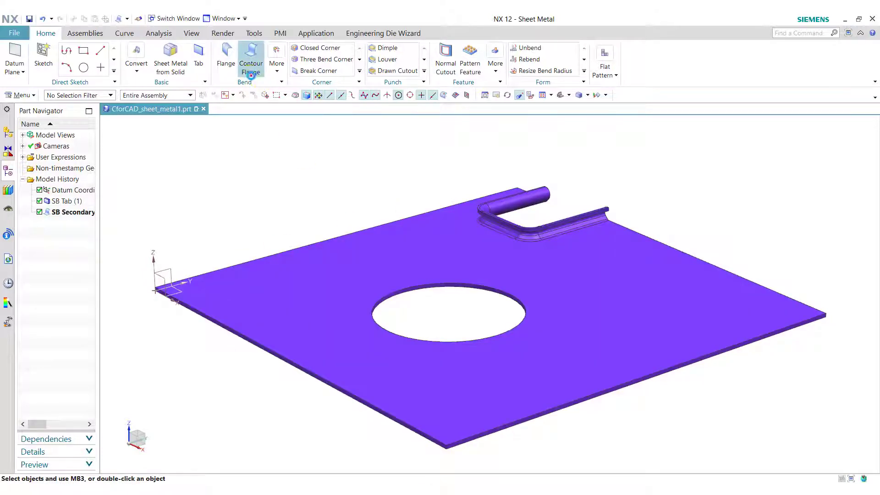
left_click(374, 227)
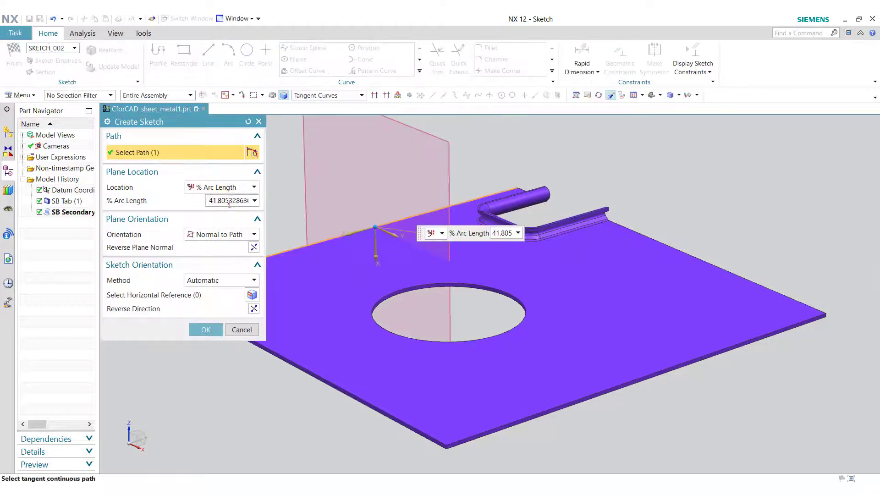
type("0")
double_click(229, 203)
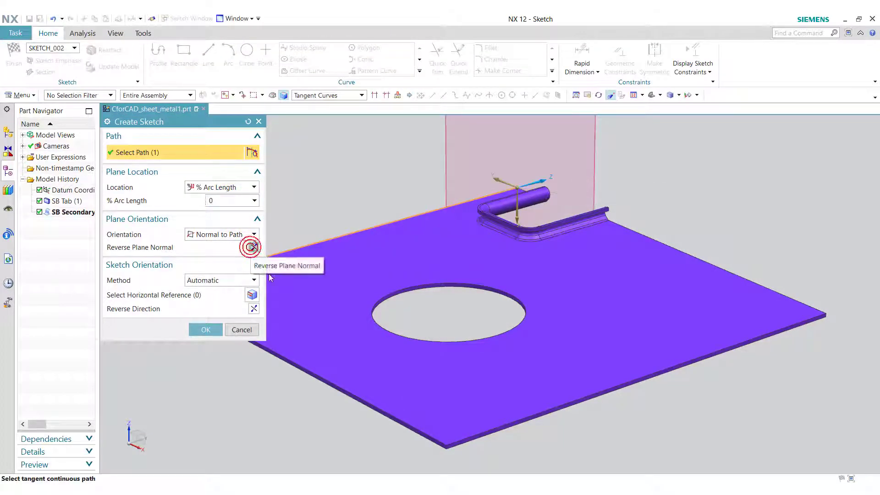
left_click(205, 329)
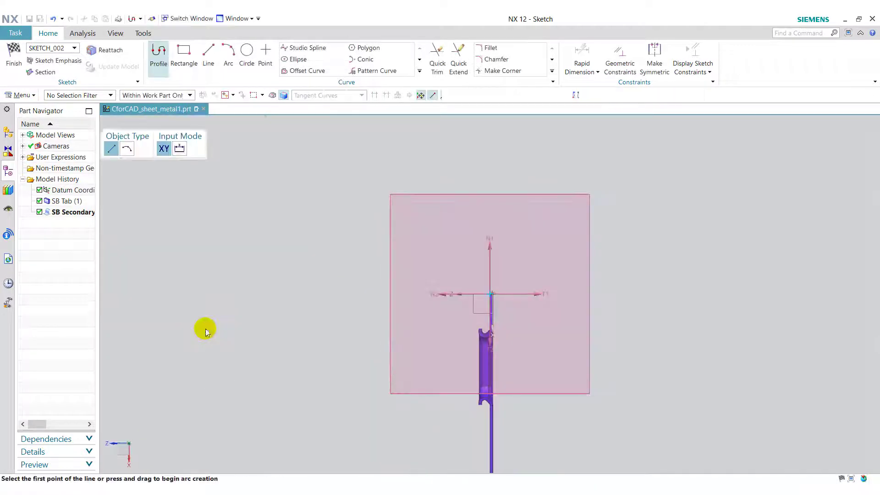
Sketch an inclined line at about 50° from the plate's edge corner, continued by a horizontal line about 18 mm long.
scroll(487, 280, "down", 3)
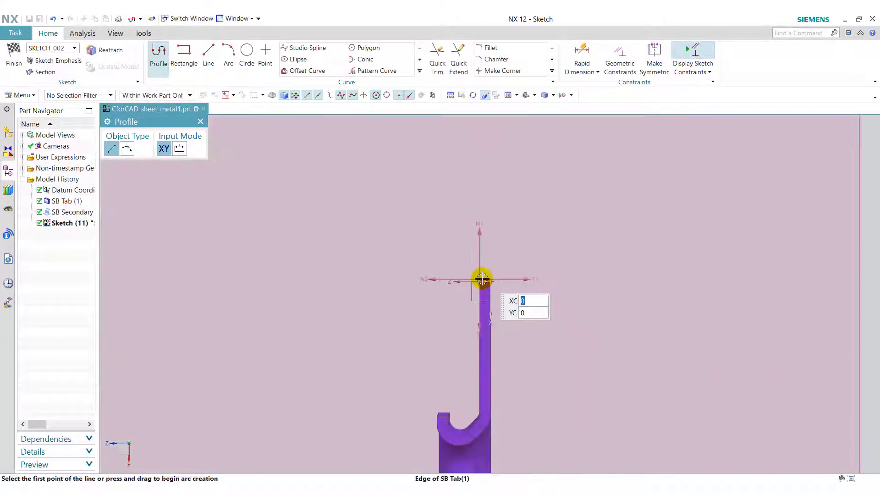
left_click(482, 279)
left_click(512, 241)
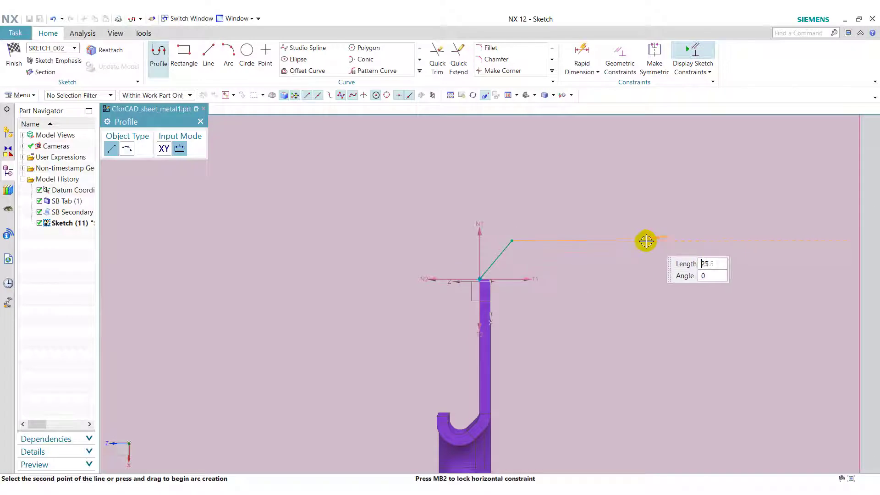
left_click(601, 241)
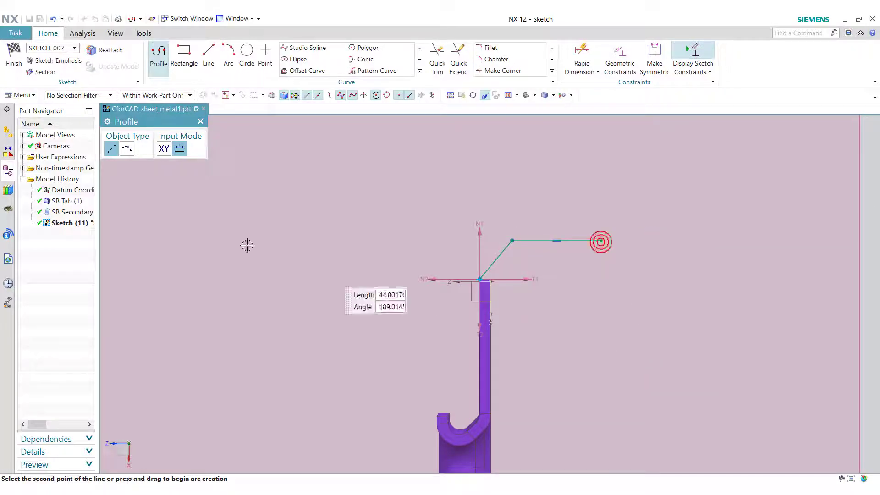
left_click(201, 122)
Dimension the inclined line to 10 mm and the horizontal line to 10 mm.
left_click(582, 58)
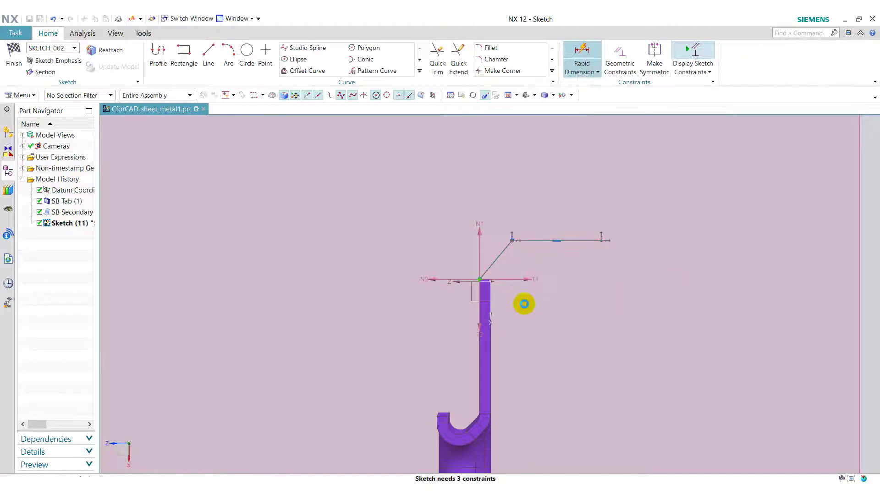
left_click(501, 250)
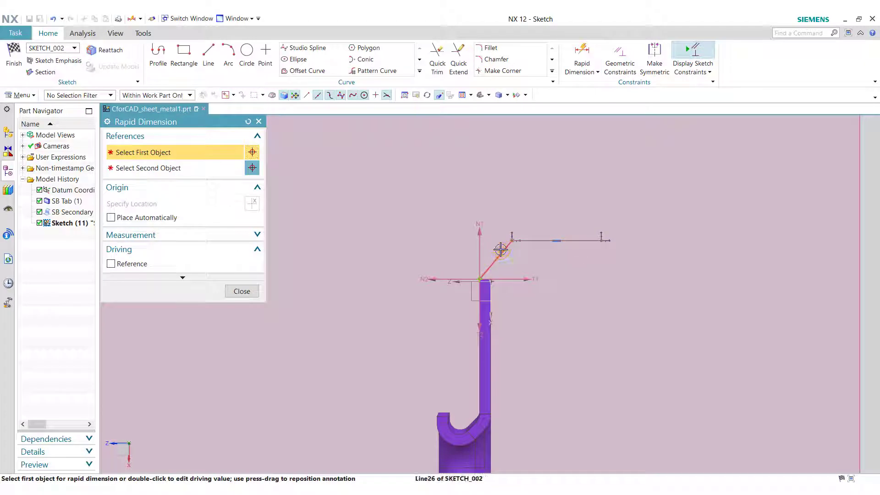
left_click(467, 231)
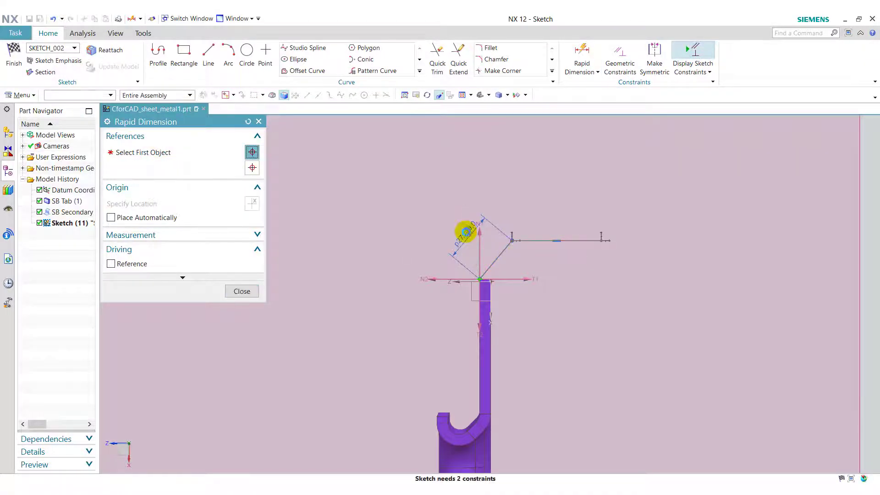
type("10")
key("Return")
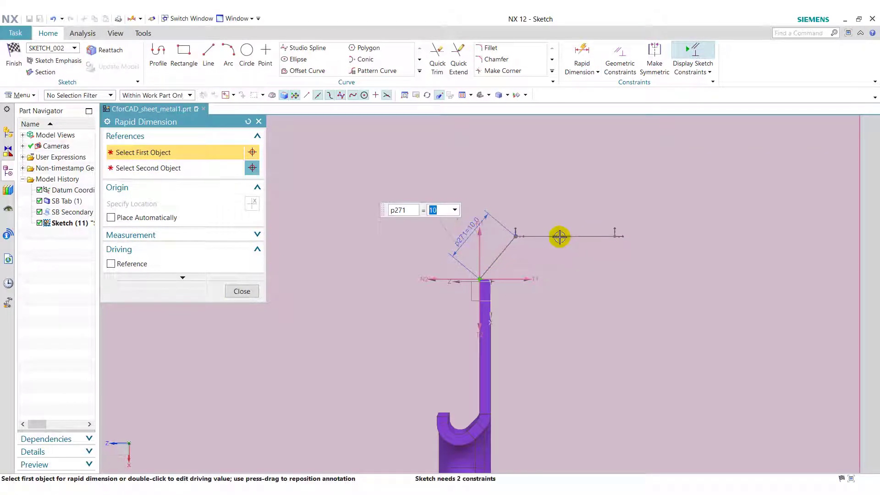
left_click(559, 236)
left_click(547, 175)
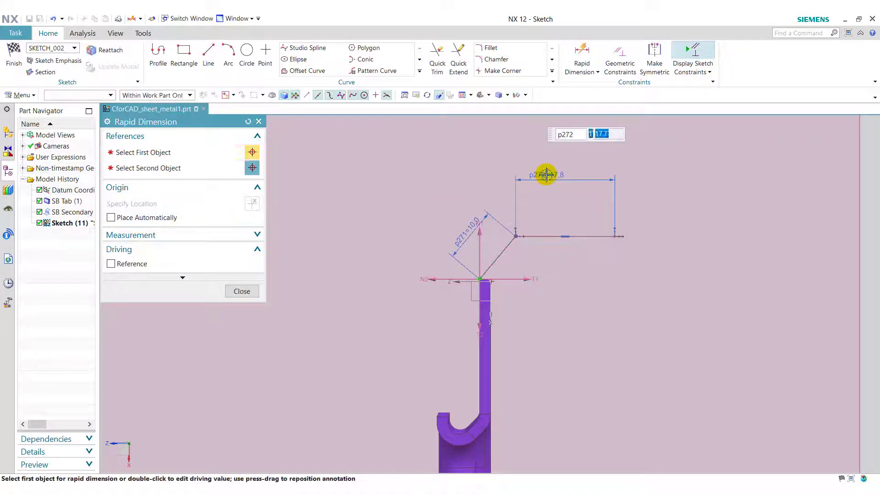
type("10")
key("Return")
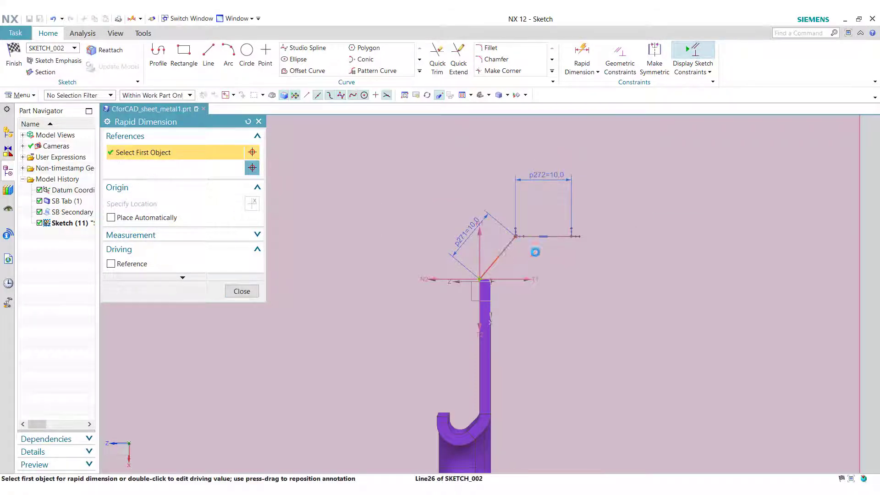
Dimension the angle between the inclined line and the horizontal sketch axis to 45° and finish the sketch.
left_click(504, 251)
left_click(550, 279)
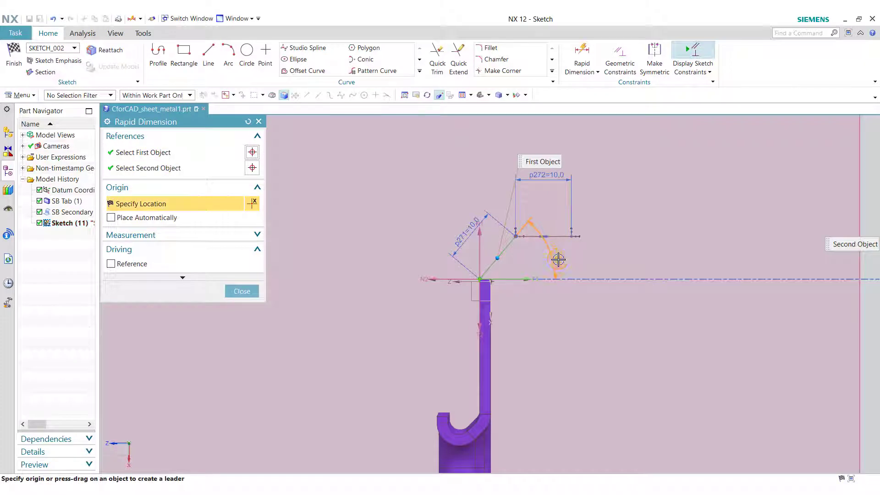
left_click(558, 257)
type("4")
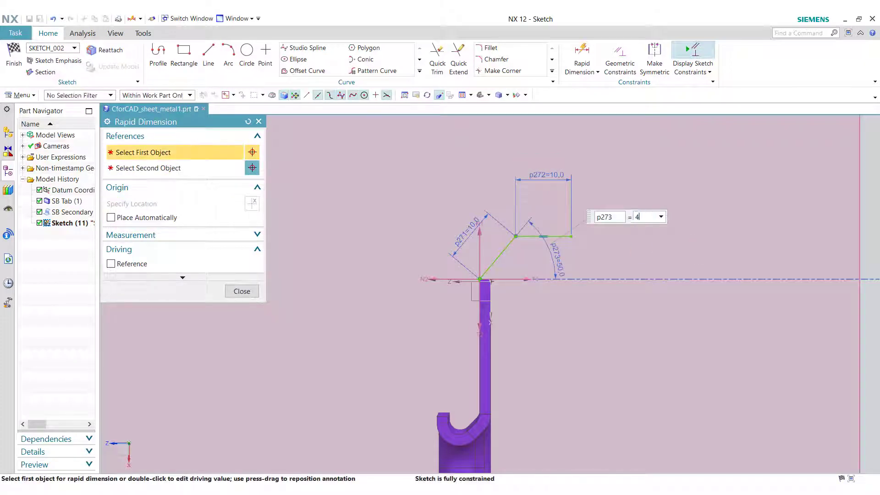
type("5")
key("Return")
left_click(242, 291)
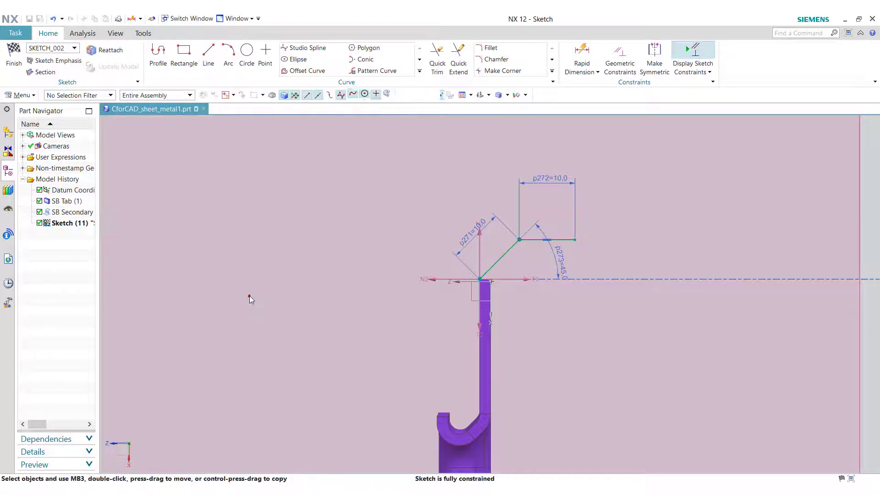
left_click(10, 58)
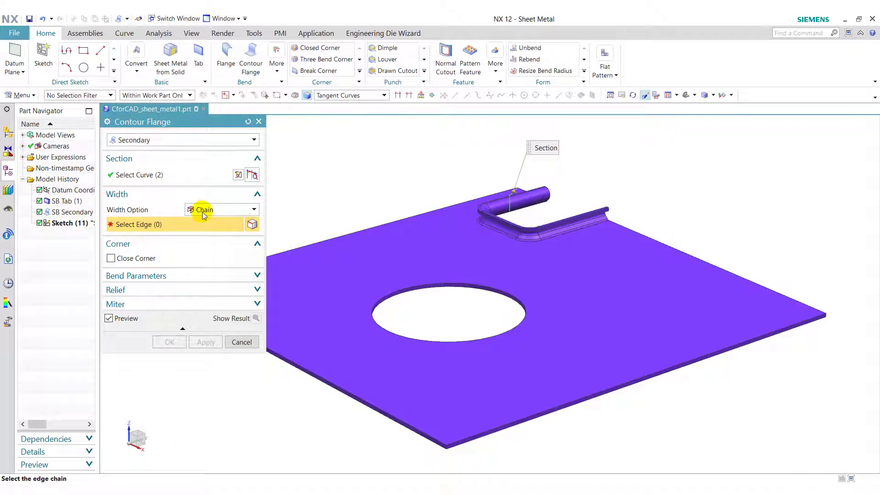
Try the Finite width option on the new contour flange, extending its width to about 68 mm.
left_click(202, 211)
left_click(205, 223)
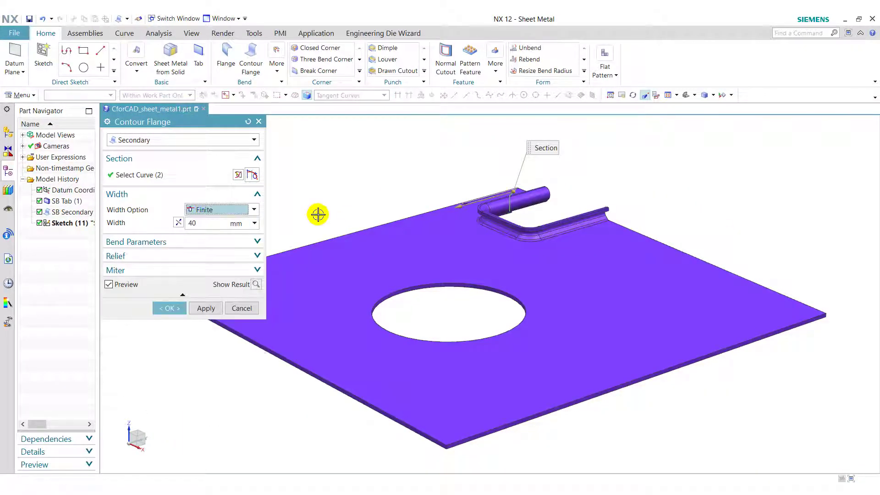
middle_click_drag(317, 212, 476, 198)
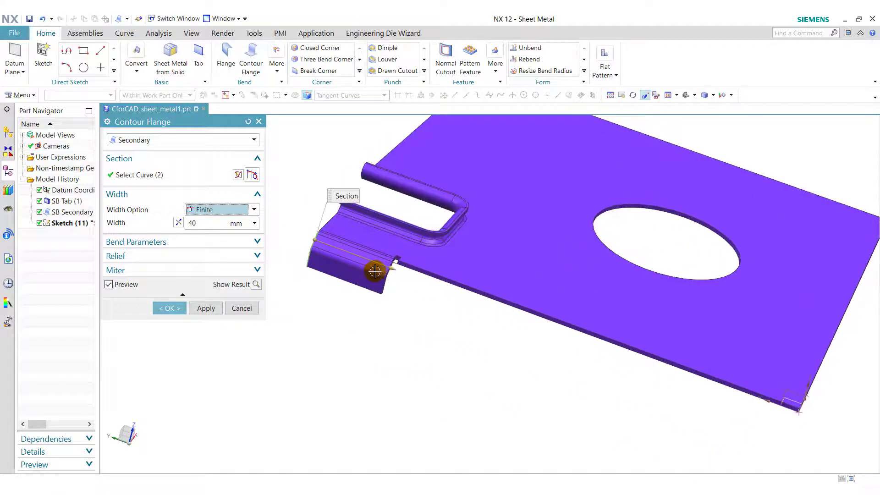
left_click(207, 222)
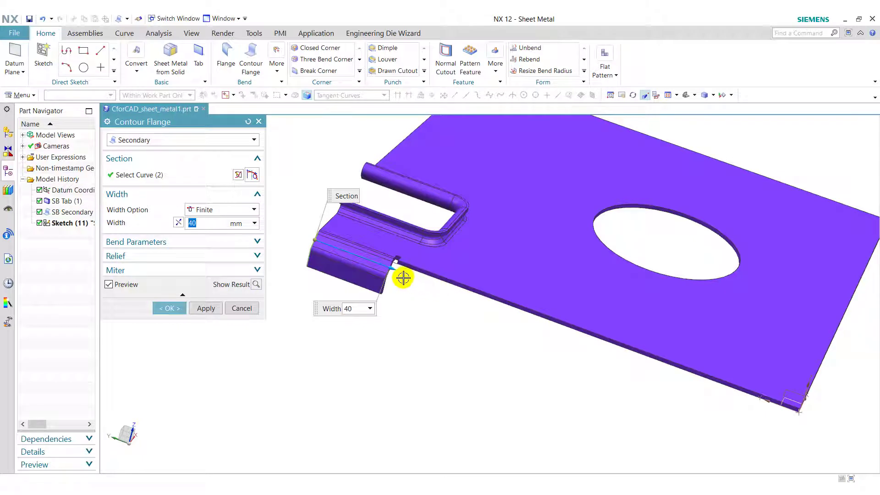
left_click_drag(390, 265, 440, 291)
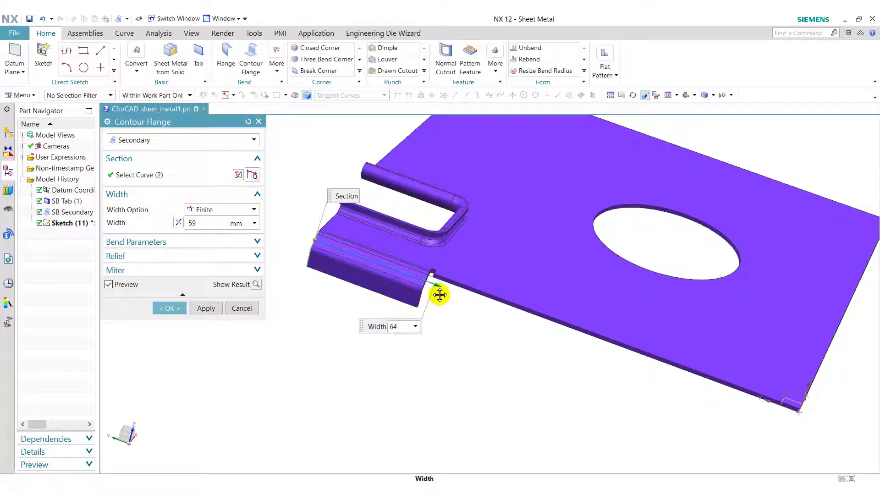
left_click(219, 209)
left_click(214, 222)
Try the Symmetric and To End width options on the outer-edge contour flange.
left_click(215, 211)
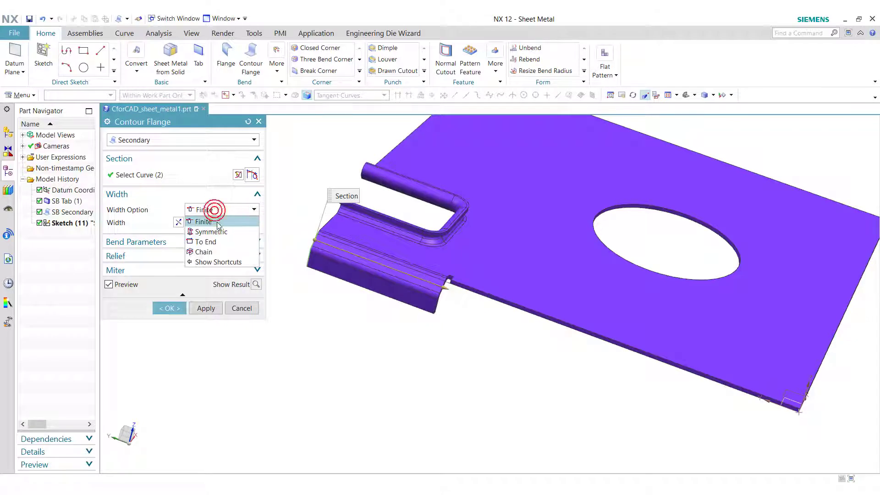
left_click(218, 233)
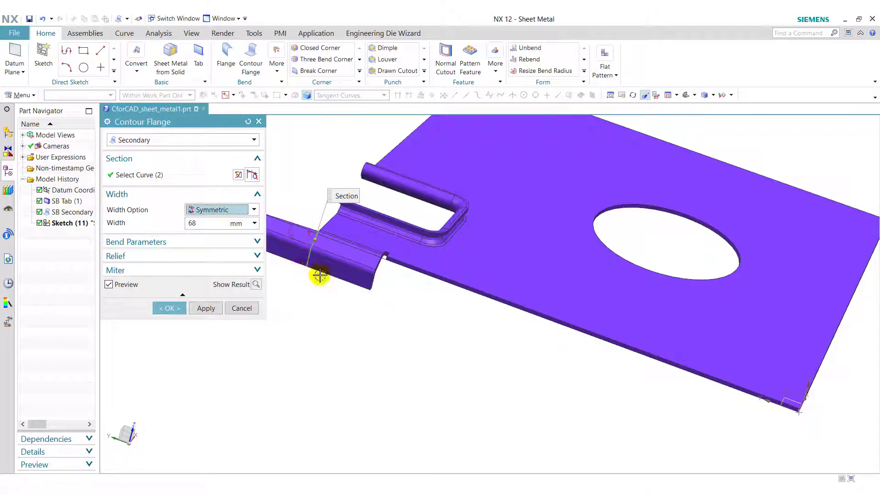
left_click(252, 212)
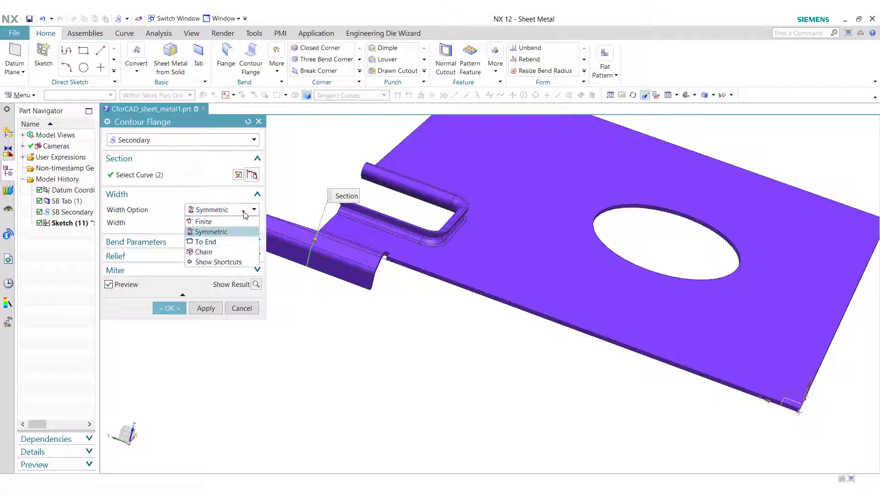
left_click(224, 242)
middle_click_drag(788, 363, 745, 355)
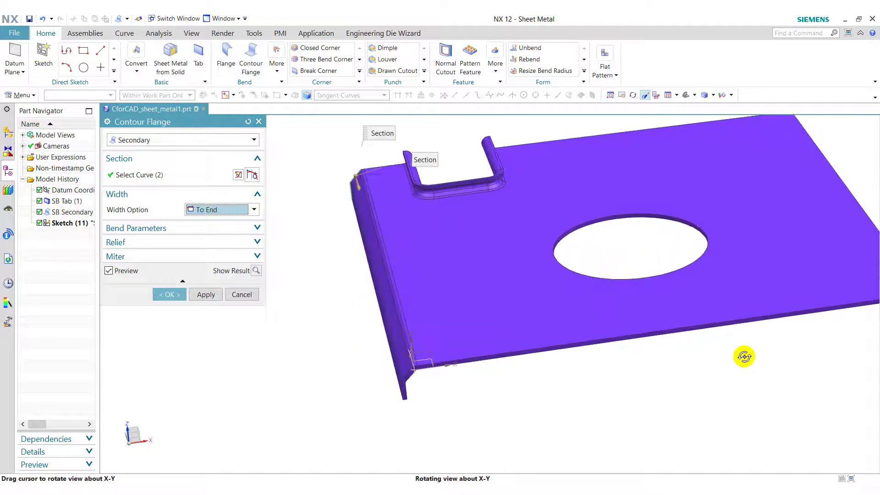
Set the flange's width option to Chain and select the plate's three connected outer edges, excluding the notched edge.
left_click(184, 210)
left_click(210, 250)
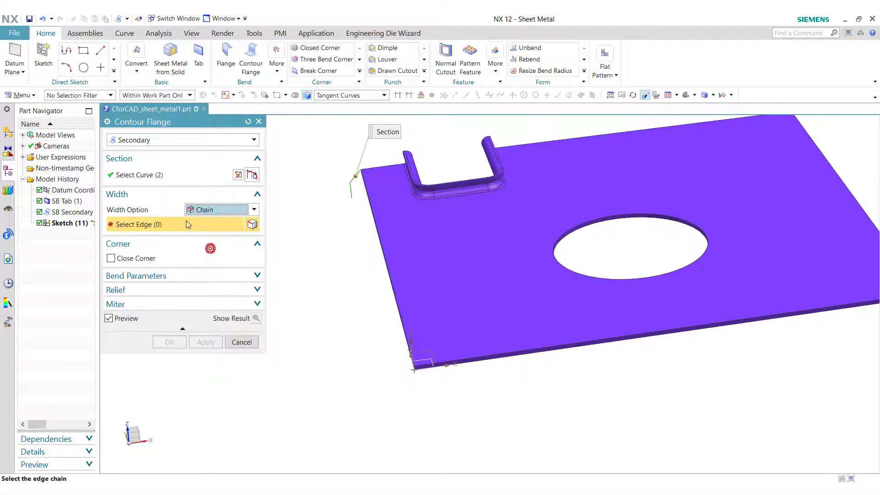
scroll(370, 244, "up", 2)
left_click(383, 238)
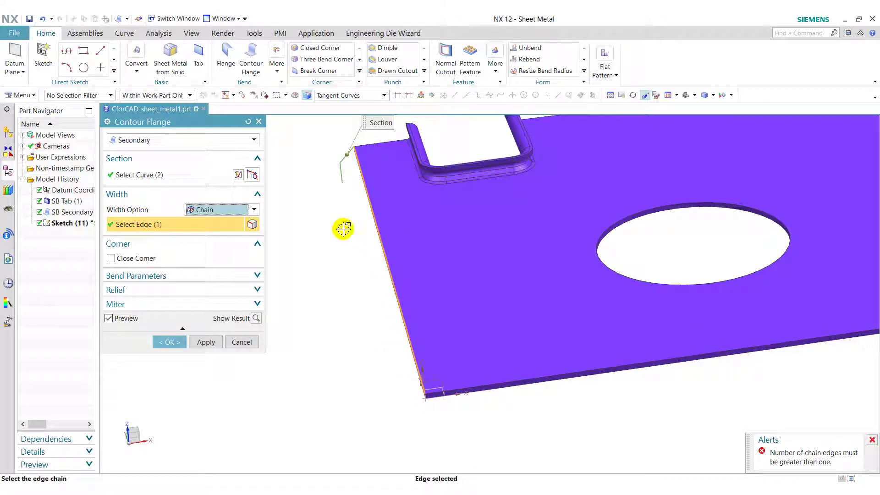
left_click(495, 380)
scroll(751, 288, "down", 3)
middle_click_drag(793, 300, 724, 238)
left_click(720, 251)
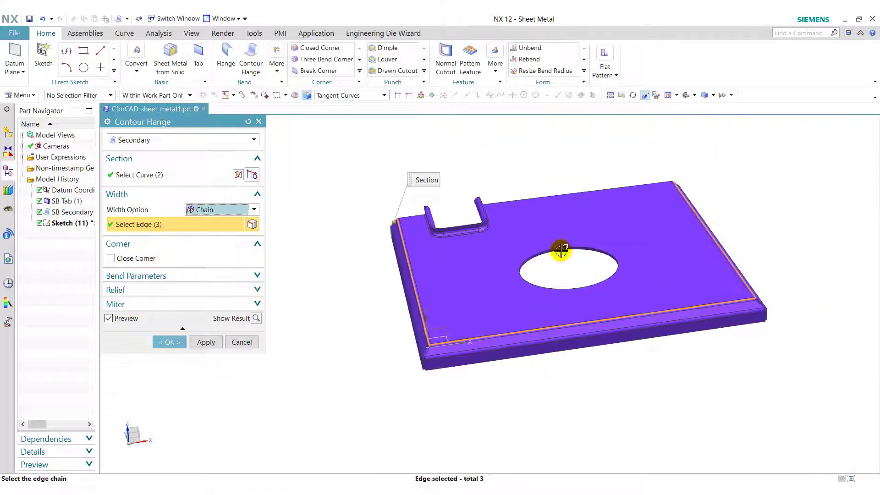
Enable Close Corner for the chained outer flange and set the corner treatment to U Cutout.
left_click(688, 95)
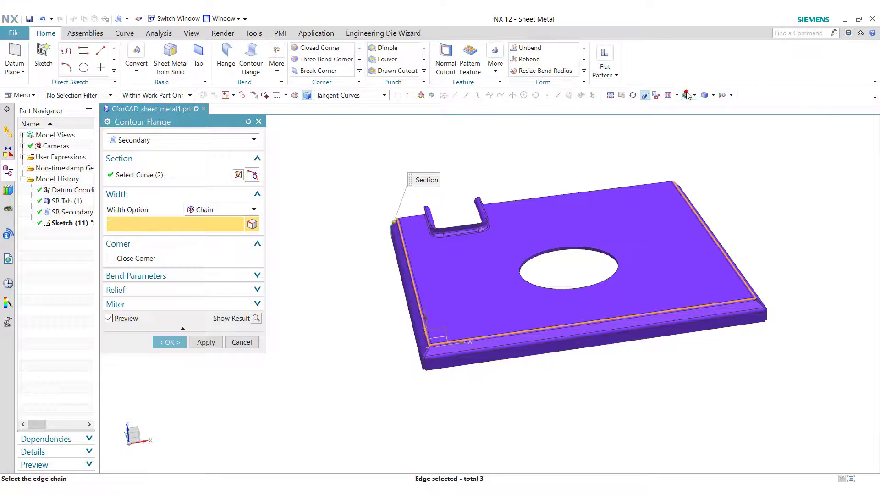
middle_click_drag(541, 316, 584, 257, "shift")
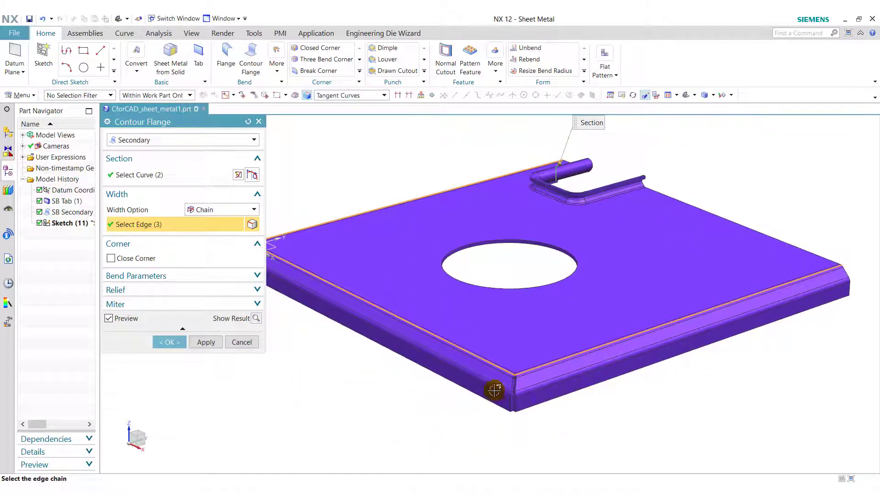
scroll(521, 409, "up", 4)
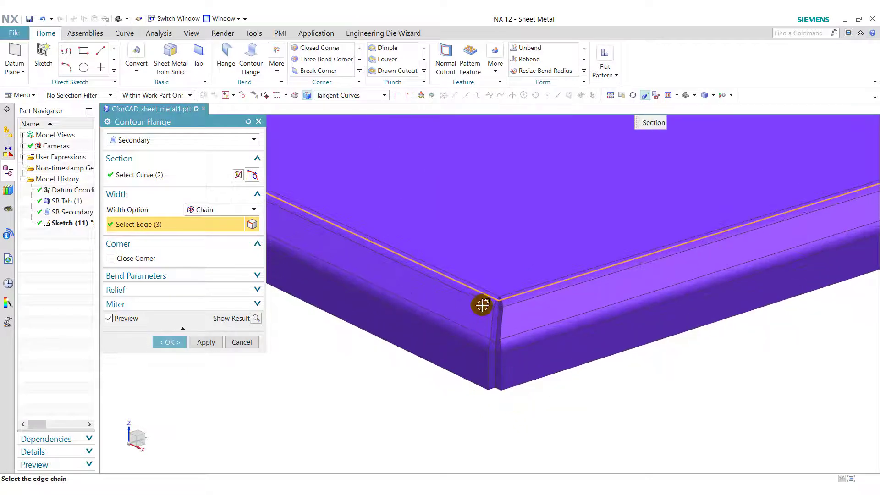
scroll(486, 307, "up", 3)
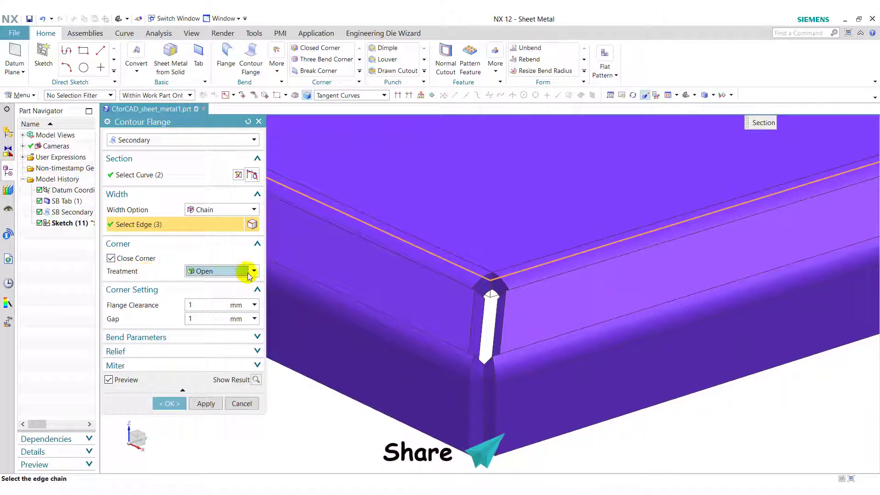
left_click(254, 272)
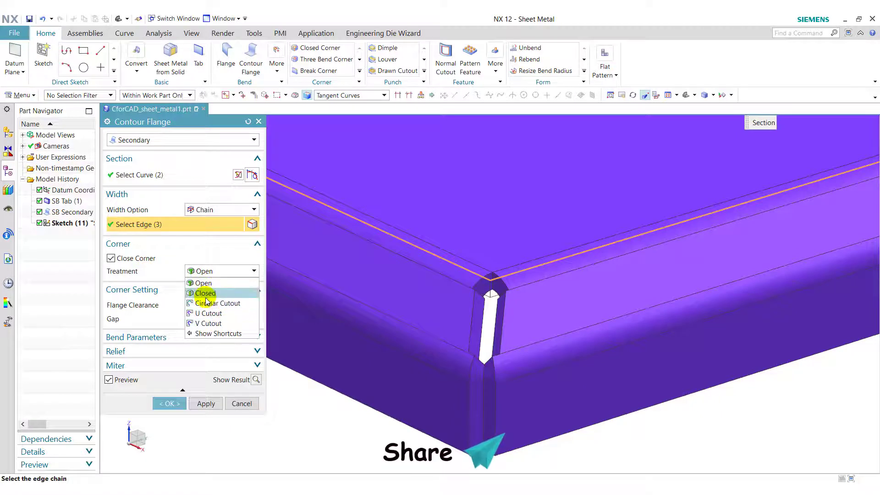
left_click(254, 271)
left_click(254, 272)
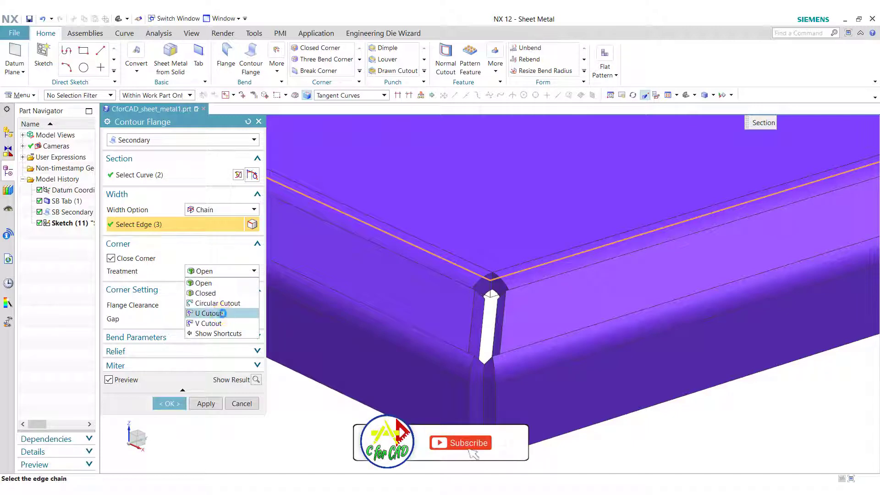
left_click(222, 313)
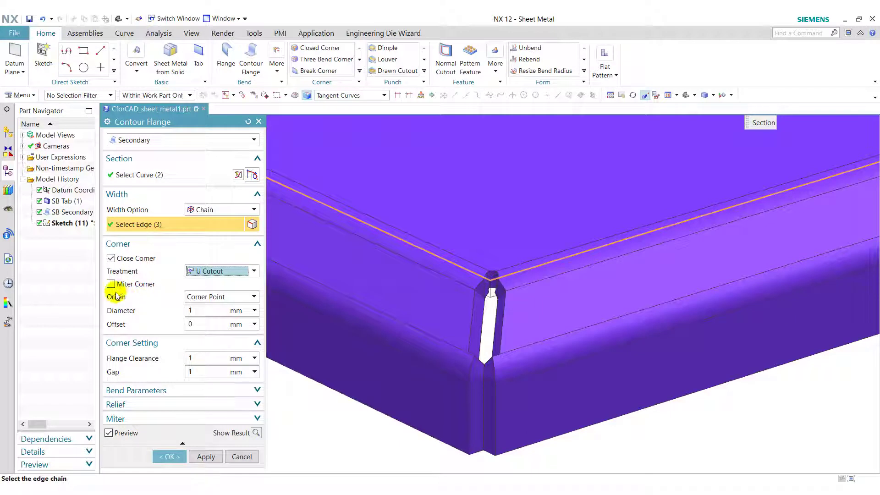
Enable Miter Corner with Blend Miter, keep the cutout diameter at 1 mm, and create the outer-edge contour flange.
left_click(112, 284)
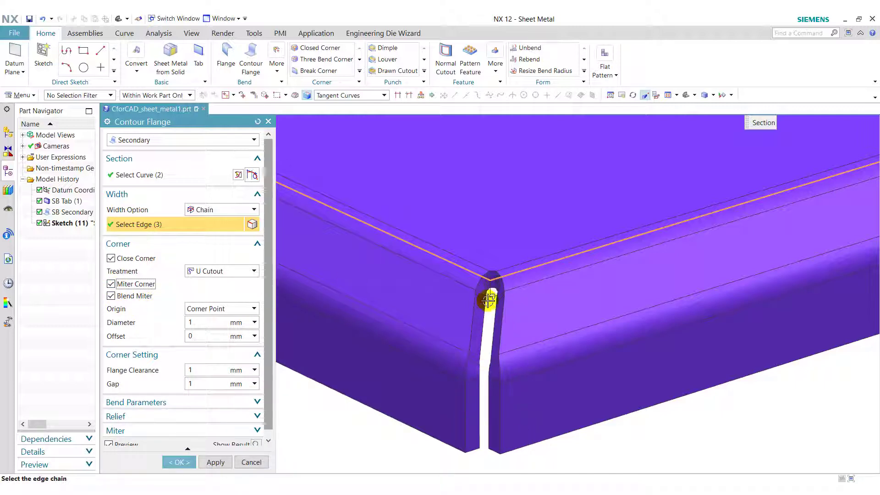
left_click(228, 323)
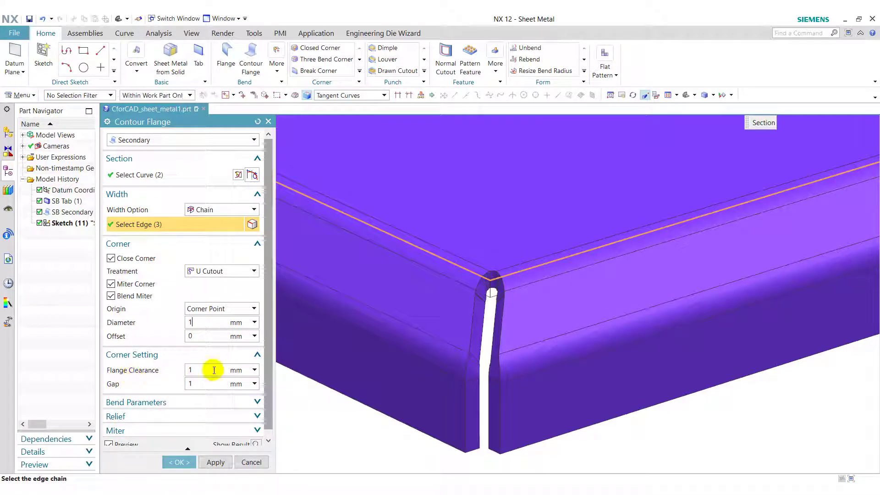
left_click(214, 462)
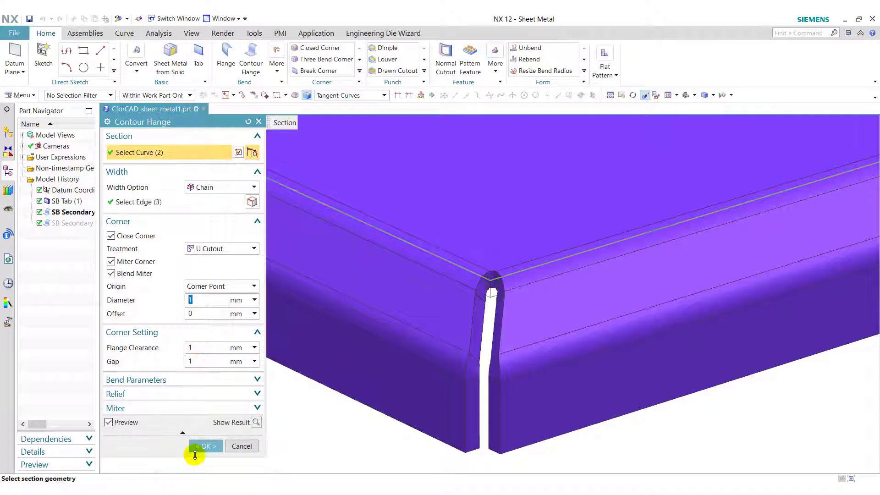
left_click(204, 446)
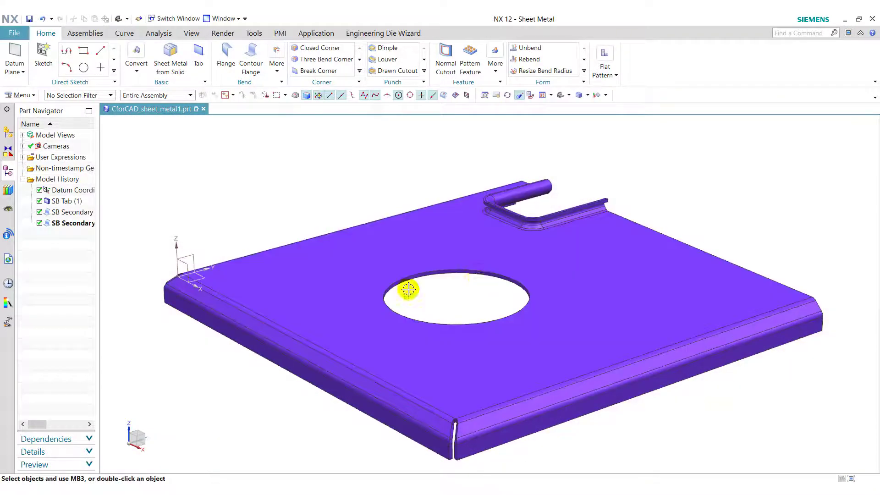
Start a new secondary contour flange with a section sketch normal to the circular hole's edge at 0% arc length.
left_click(251, 60)
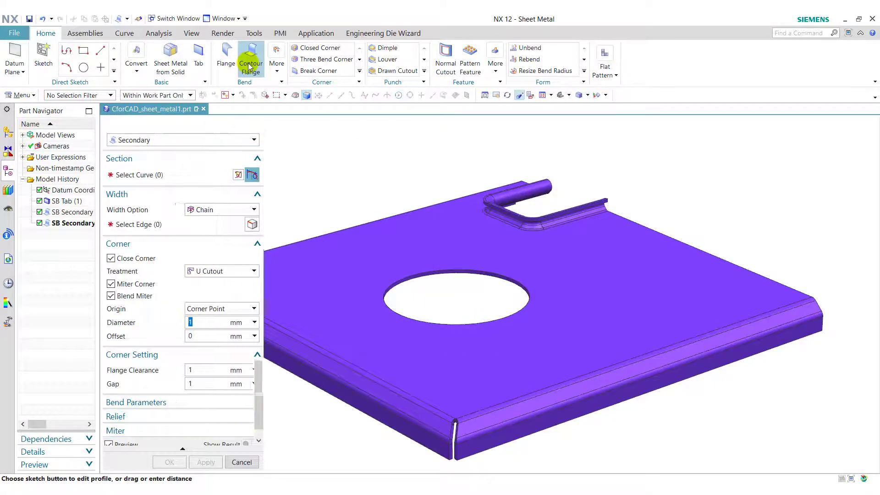
left_click(237, 176)
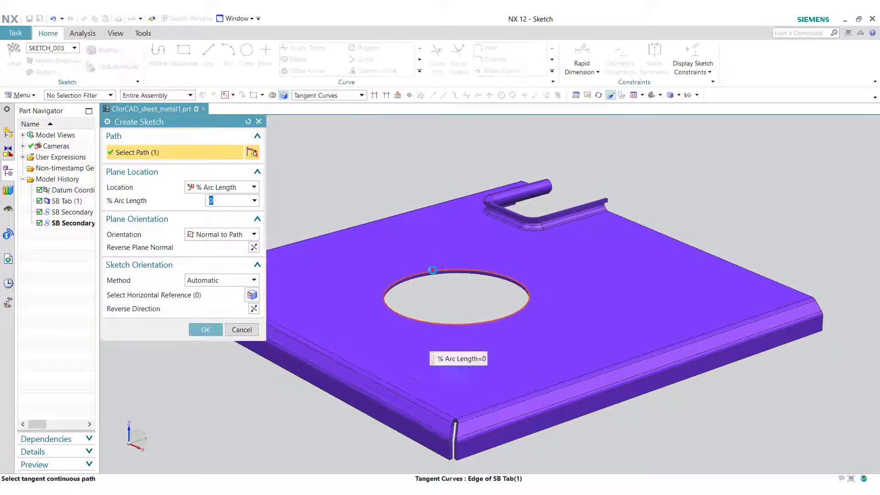
left_click(433, 270)
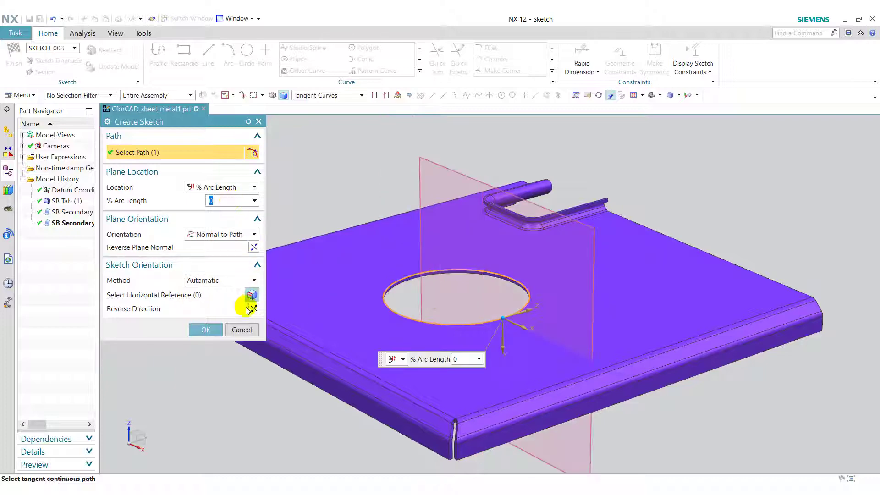
left_click(206, 330)
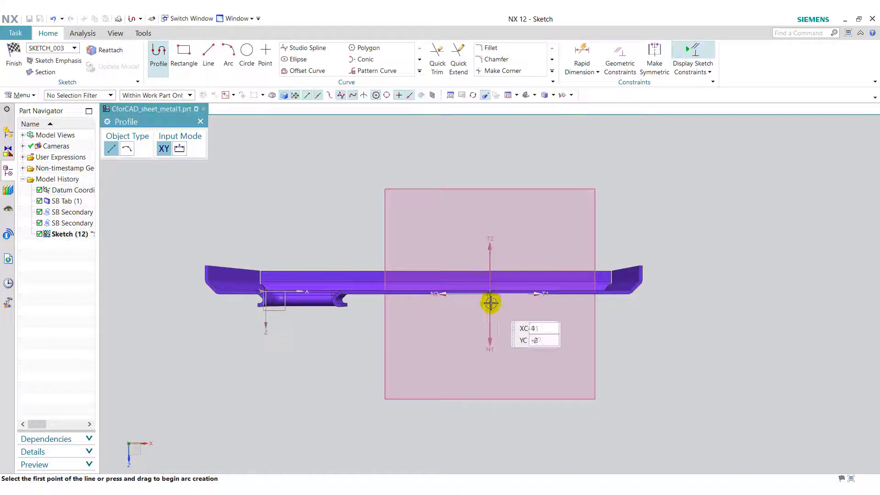
Sketch one inclined line about 16 mm long from the sketch origin on the hole's edge, away from the hole's plate face.
left_click(491, 298)
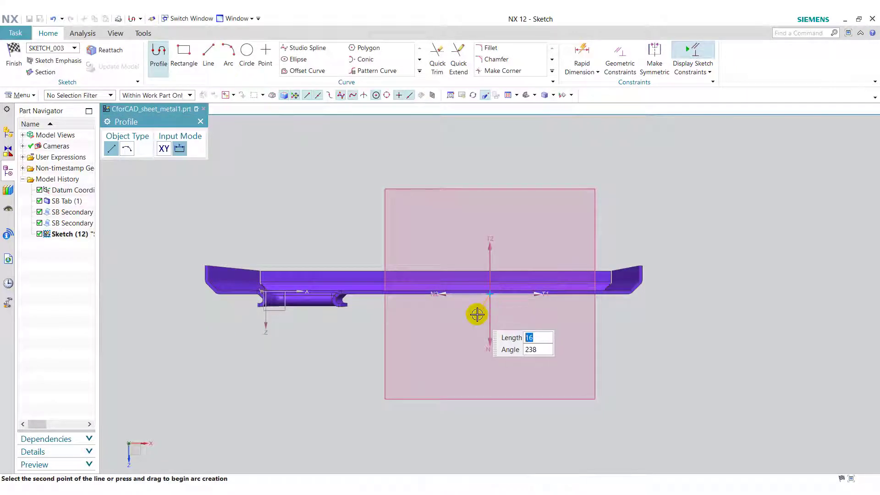
left_click(480, 314)
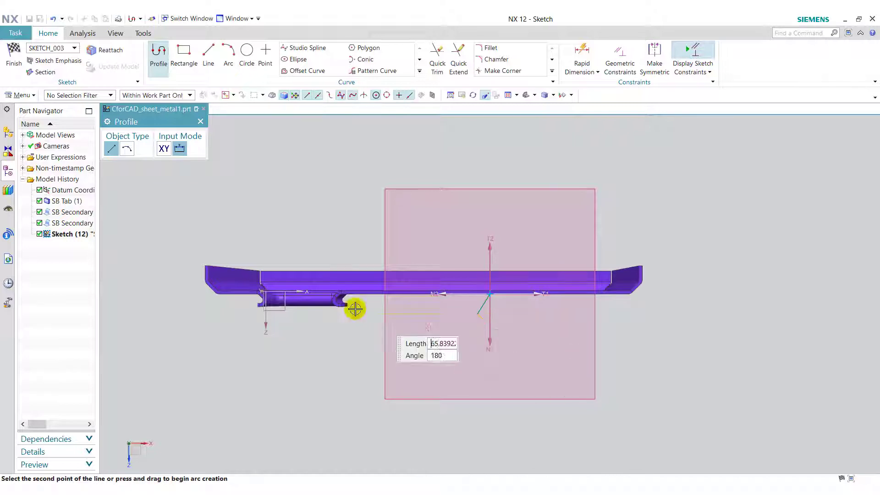
left_click(200, 122)
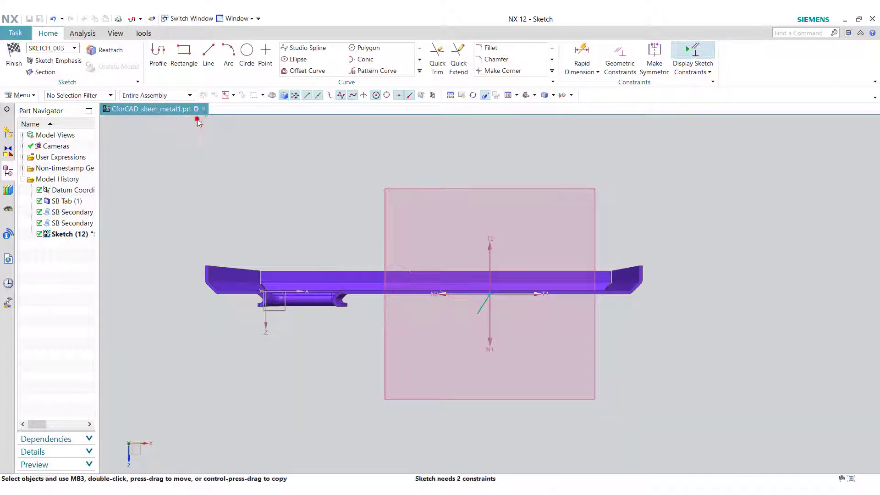
Dimension the inclined section line's length to 8 mm.
left_click(581, 53)
scroll(534, 308, "up", 3)
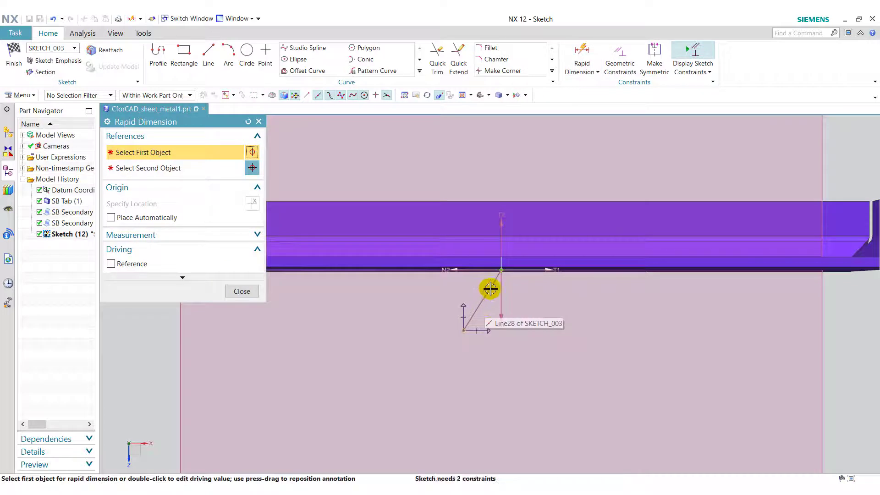
left_click(490, 289)
left_click(528, 347)
type("10")
key("Return")
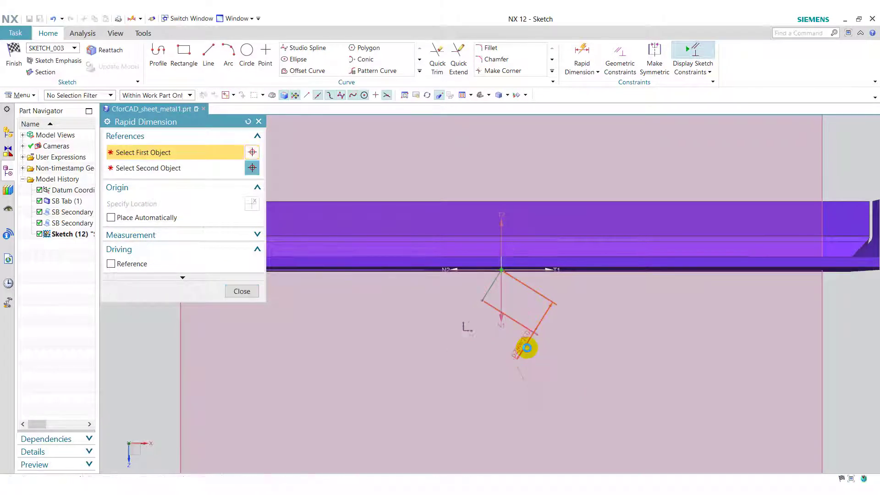
Dimension the angle between the inclined line and the horizontal sketch axis to 135° and finish the sketch.
left_click(491, 290)
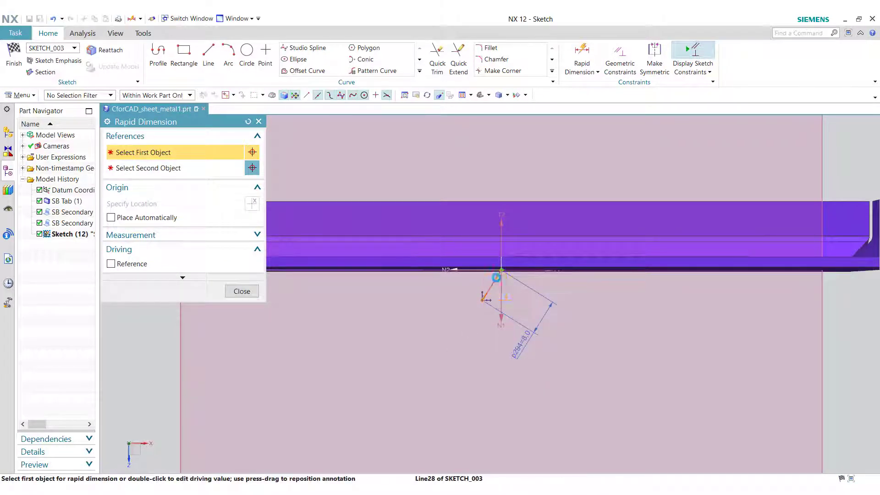
left_click(496, 277)
left_click(529, 295)
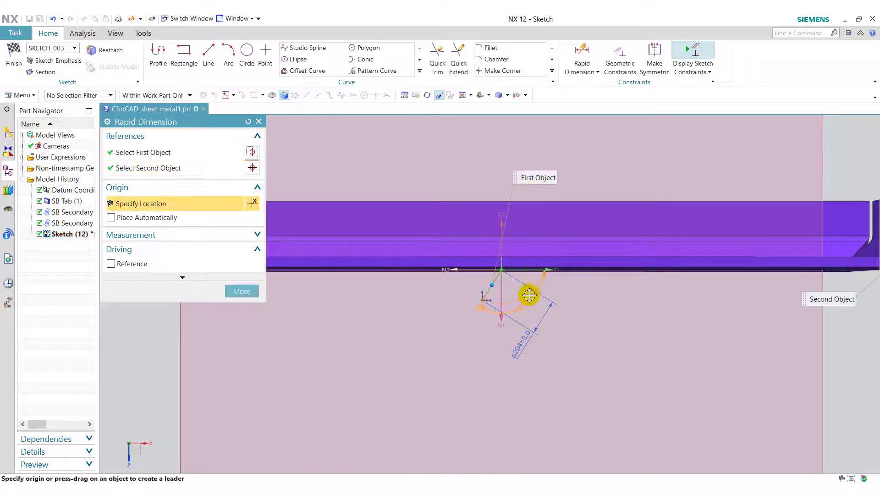
left_click(527, 296)
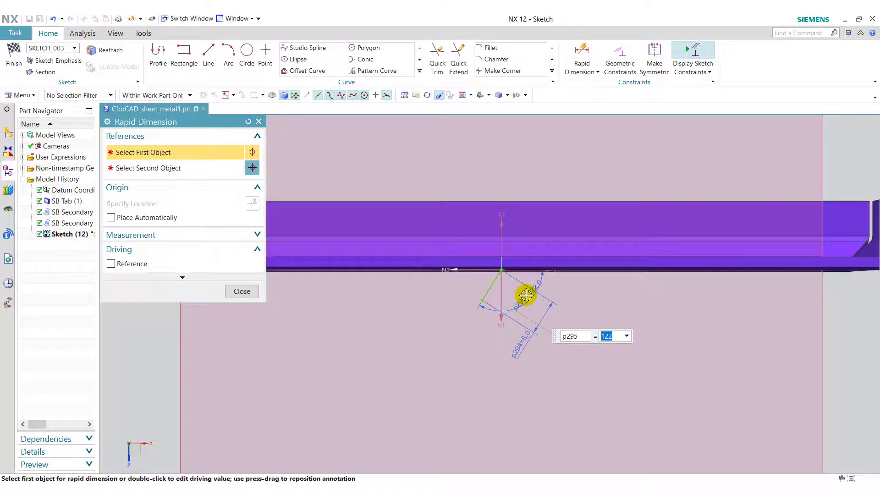
left_click(526, 296)
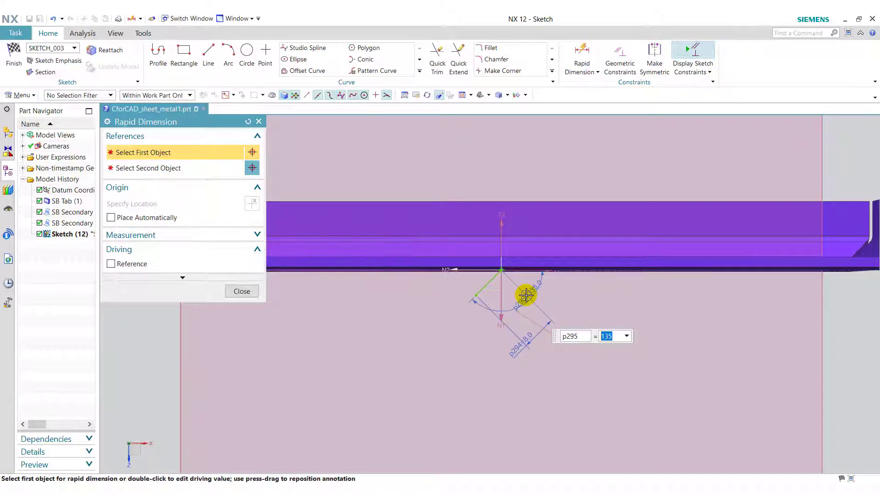
left_click(241, 291)
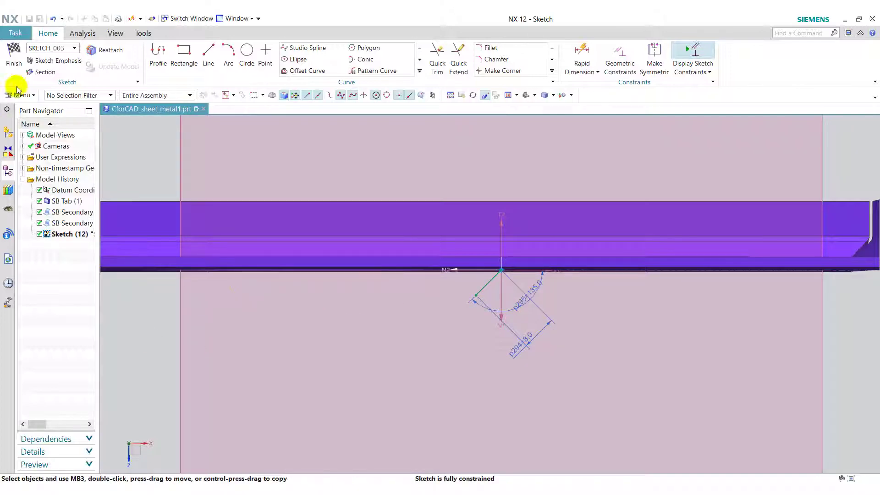
left_click(13, 57)
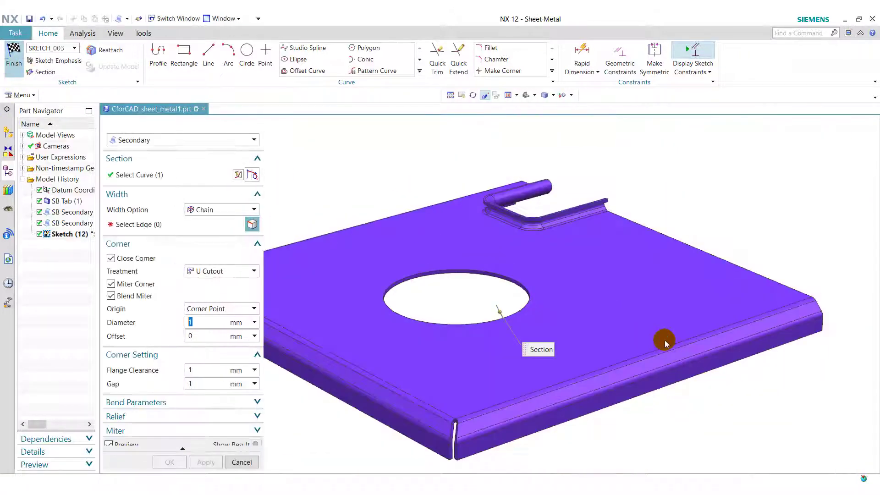
Try the Chain and Finite width options on the circular hole's contour flange.
left_click(219, 210)
left_click(221, 212)
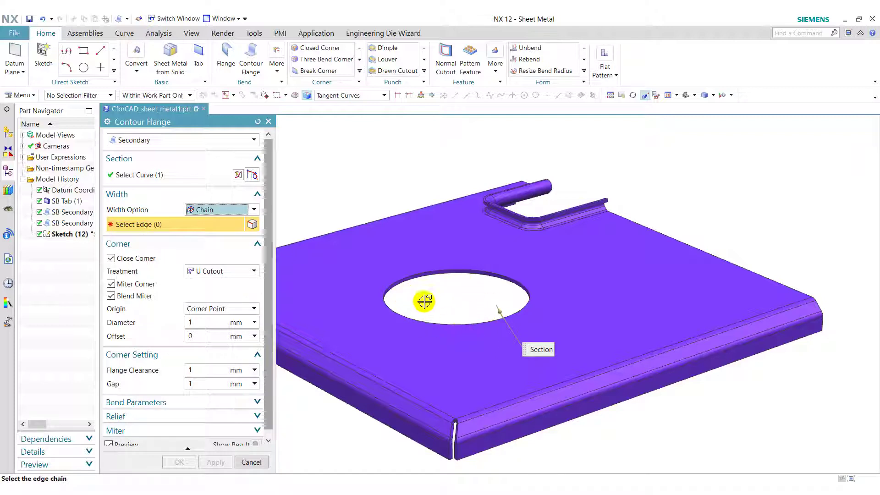
left_click(232, 209)
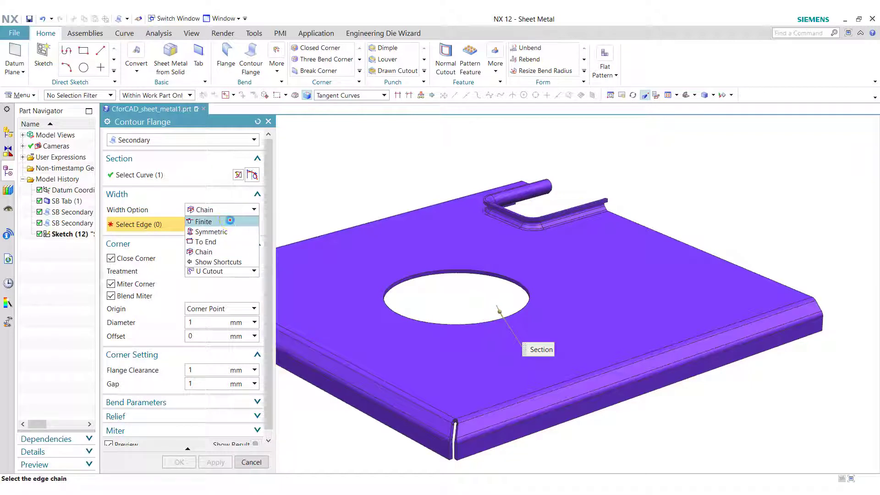
left_click(230, 221)
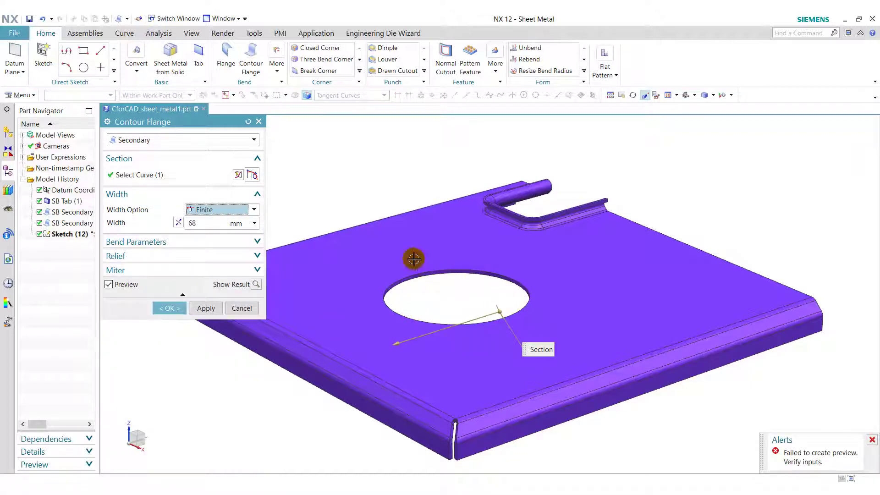
Set the width option to To End and create the contour flange around the circular hole.
left_click(235, 210)
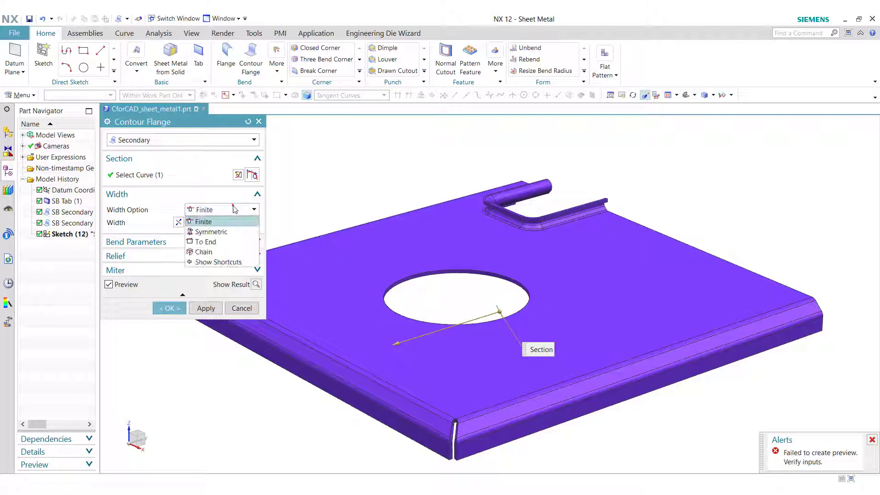
left_click(228, 242)
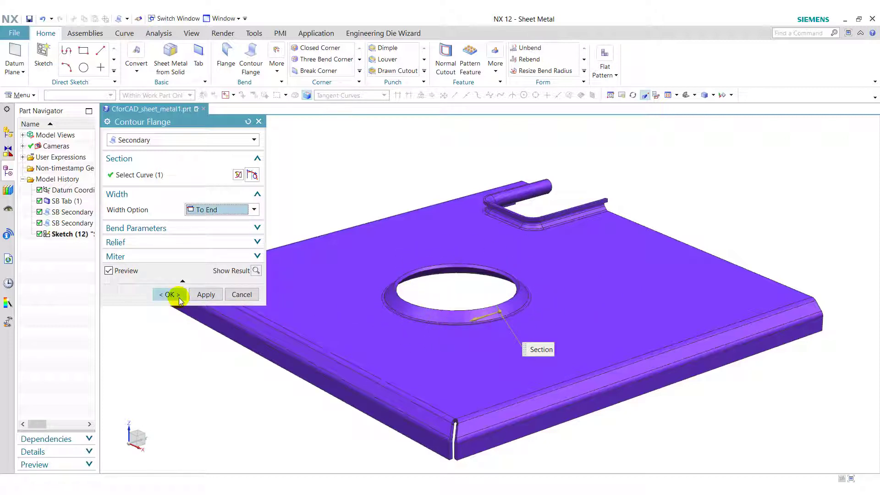
left_click(179, 298)
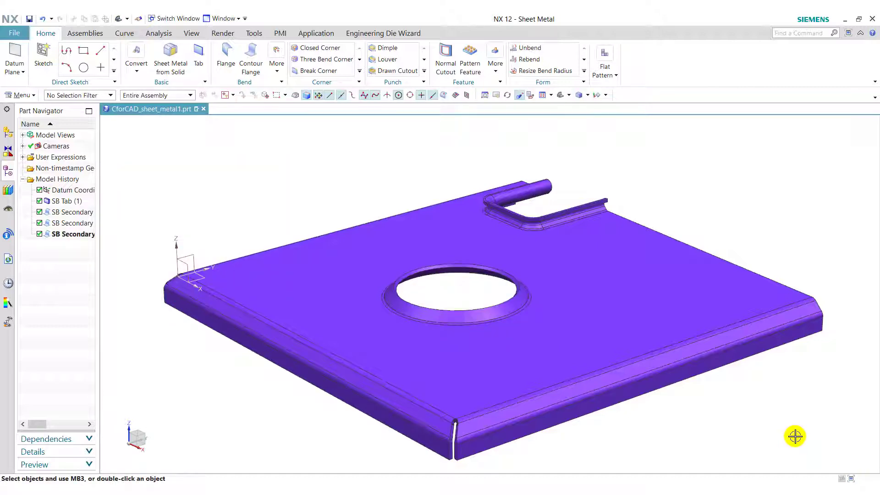
Open the additional bend commands.
middle_click_drag(796, 436, 776, 422)
left_click(278, 72)
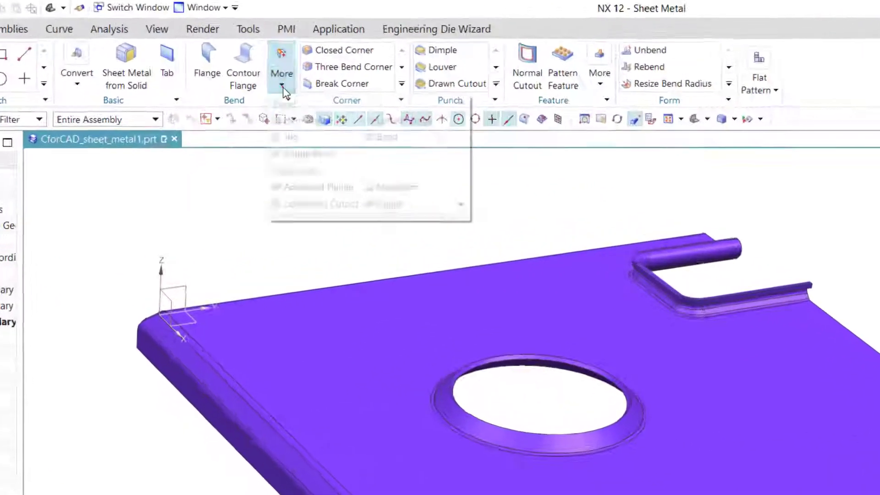